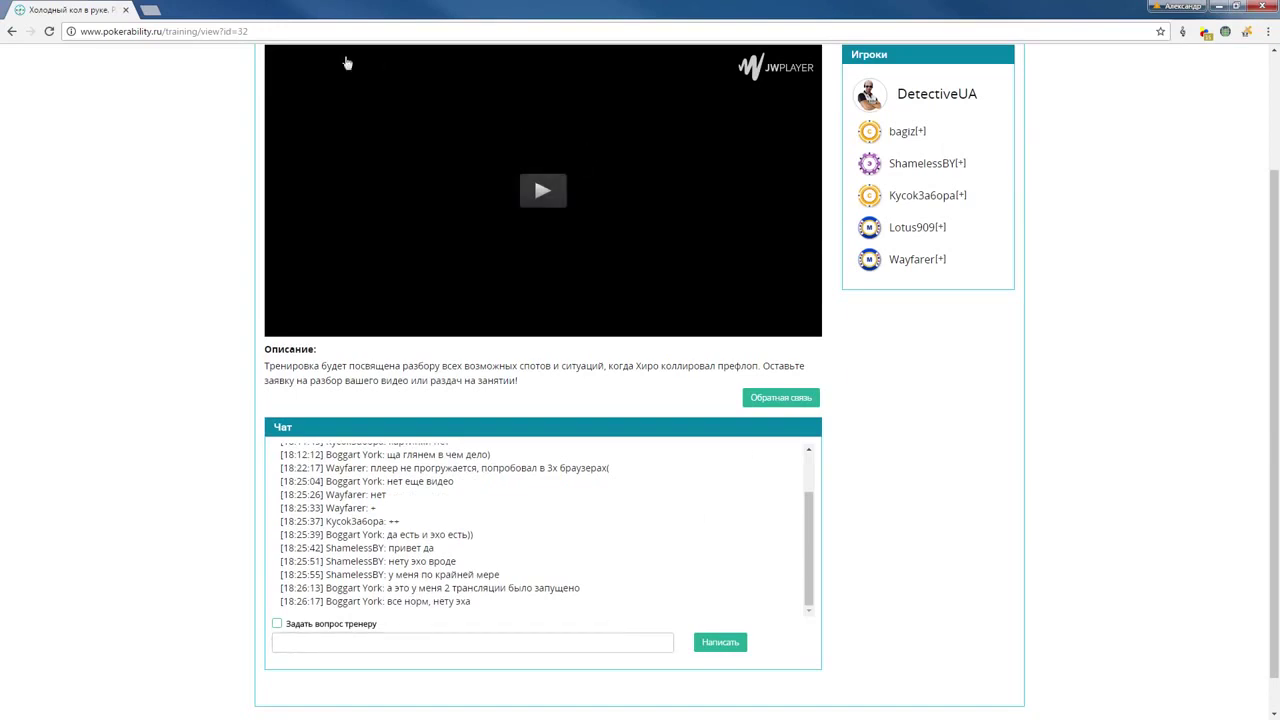
left_click(150, 11)
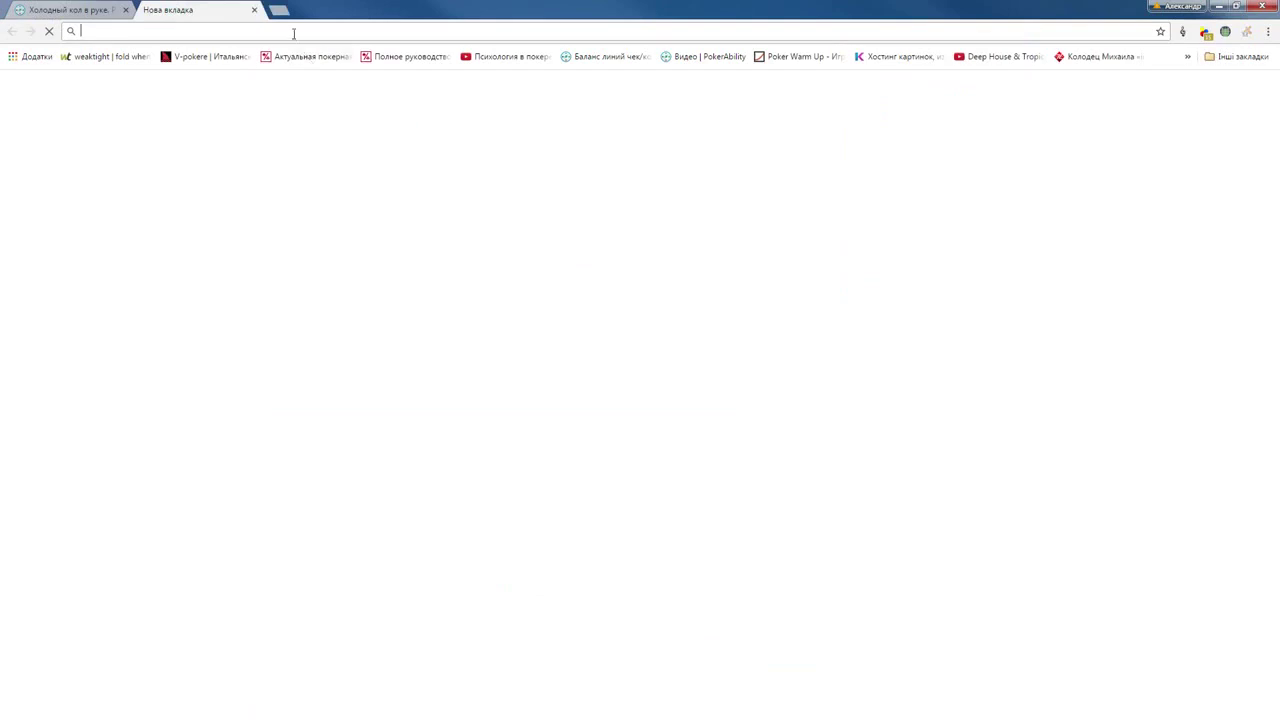
type("translate.google.com")
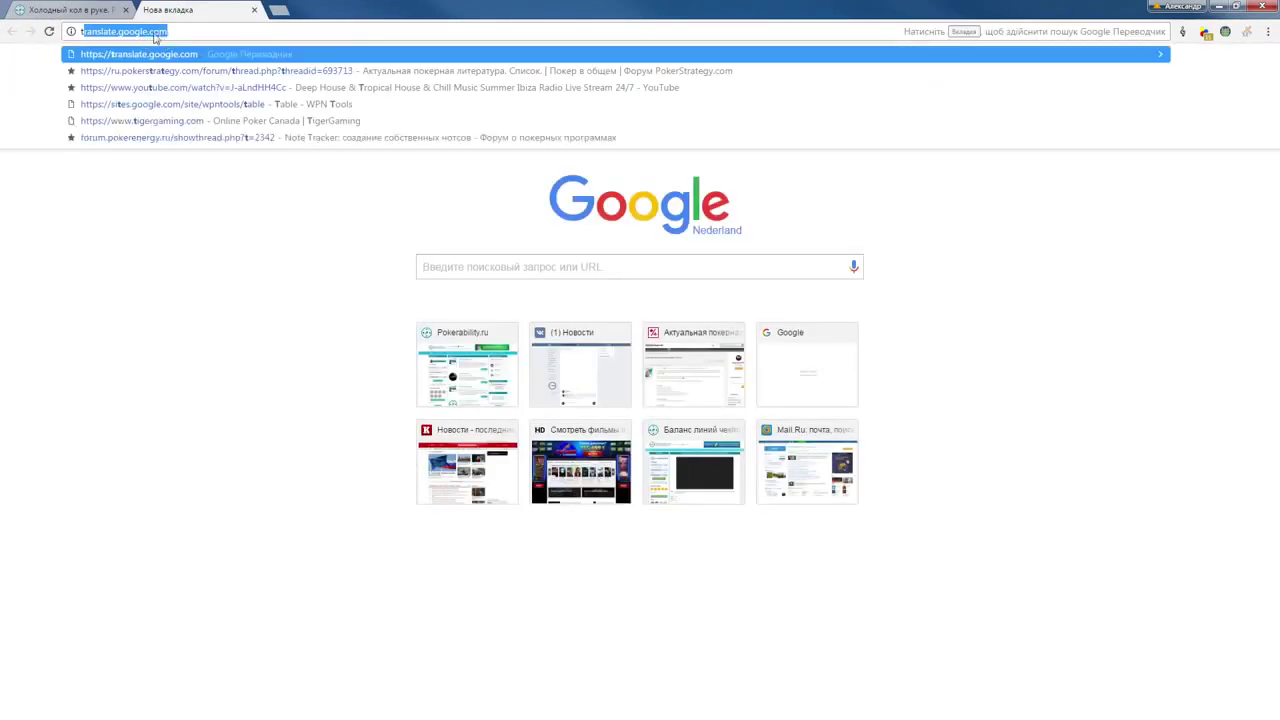
key("ctrl+Tab")
Open the site's forum in a separate browser tab and switch to it
scroll(700, 218, "up", 3)
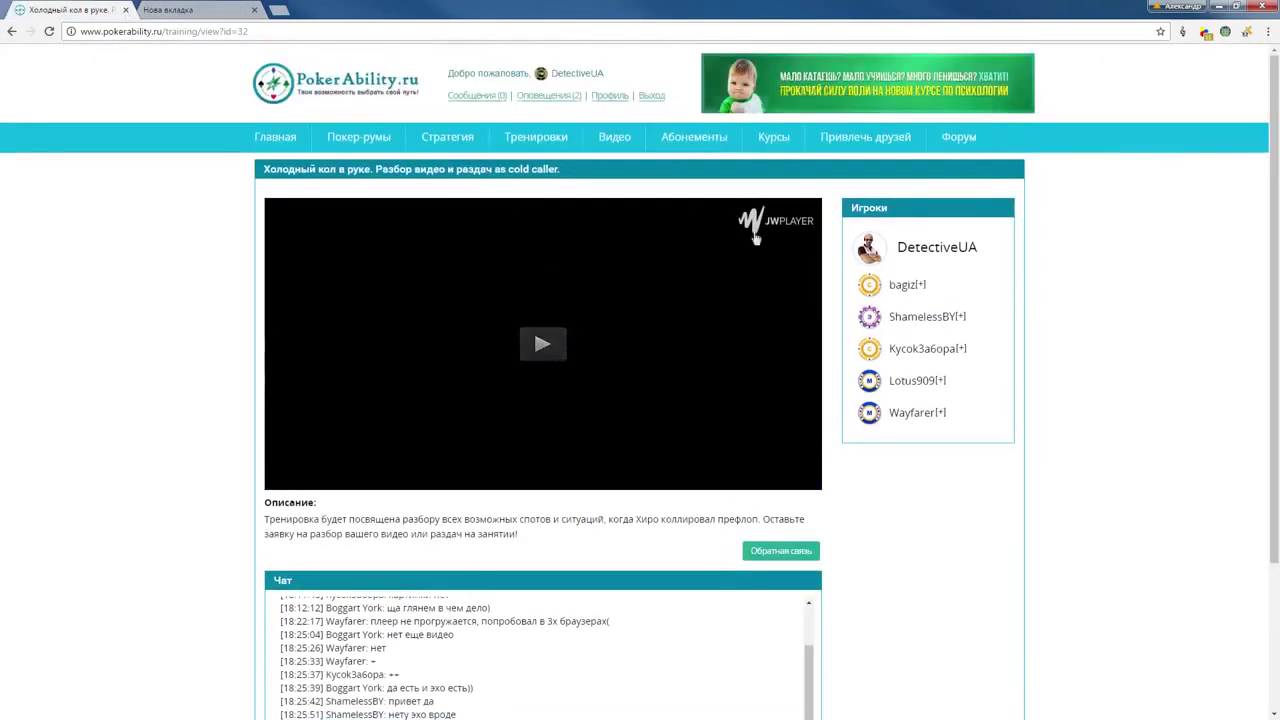
right_click(967, 140)
left_click(970, 148)
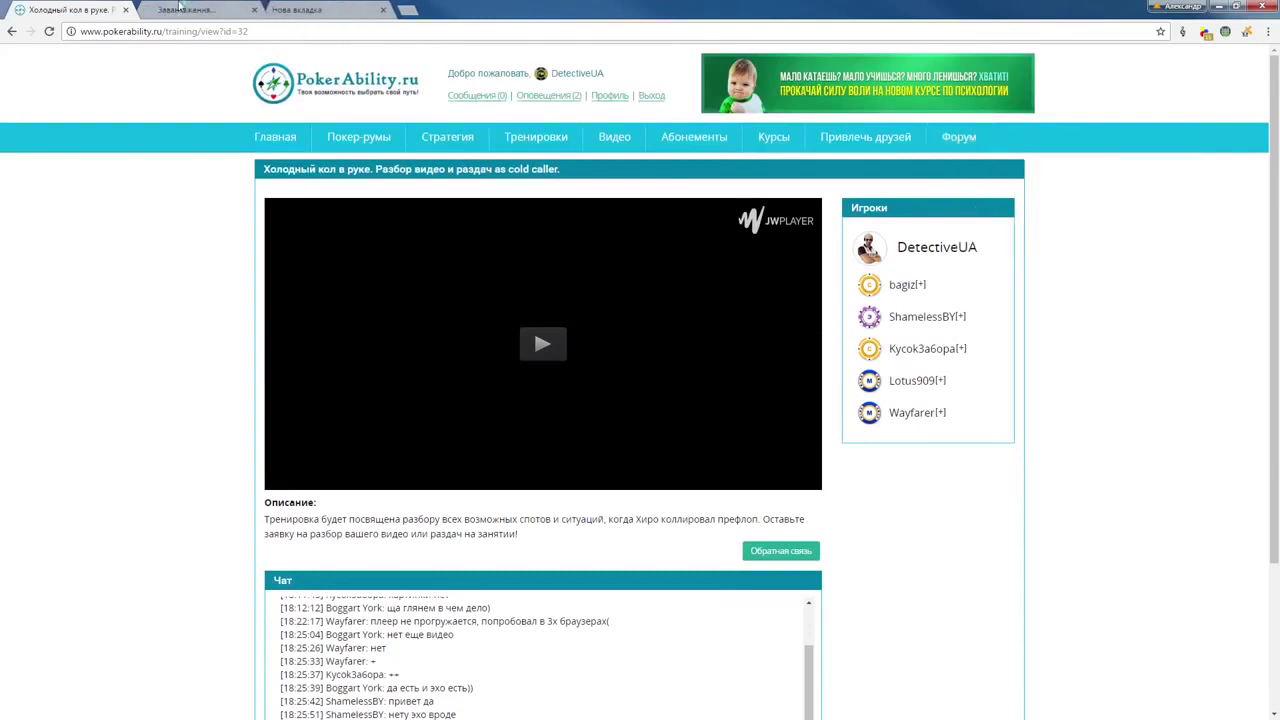
key("ctrl+Tab")
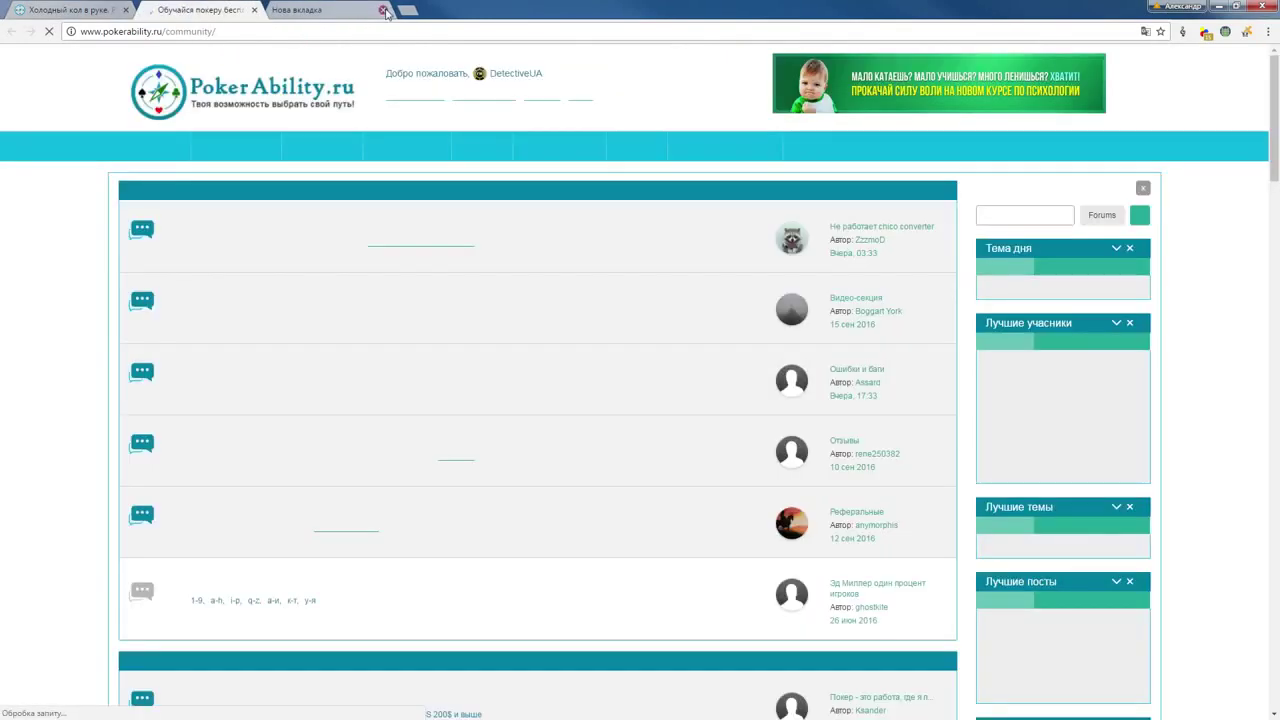
Open the latest topic of the Тренировки forum in the Обучение section, and close the original training page's tab
scroll(420, 400, "down", 8)
scroll(406, 418, "down", 12)
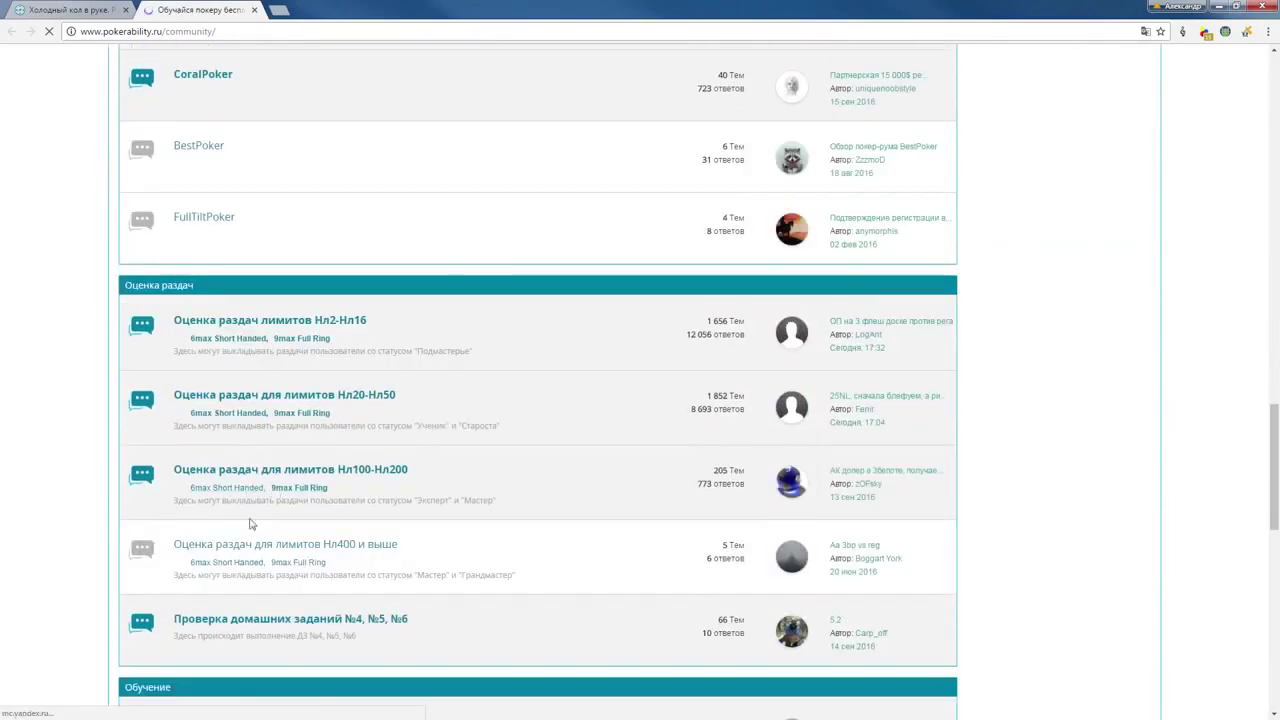
scroll(285, 450, "down", 3)
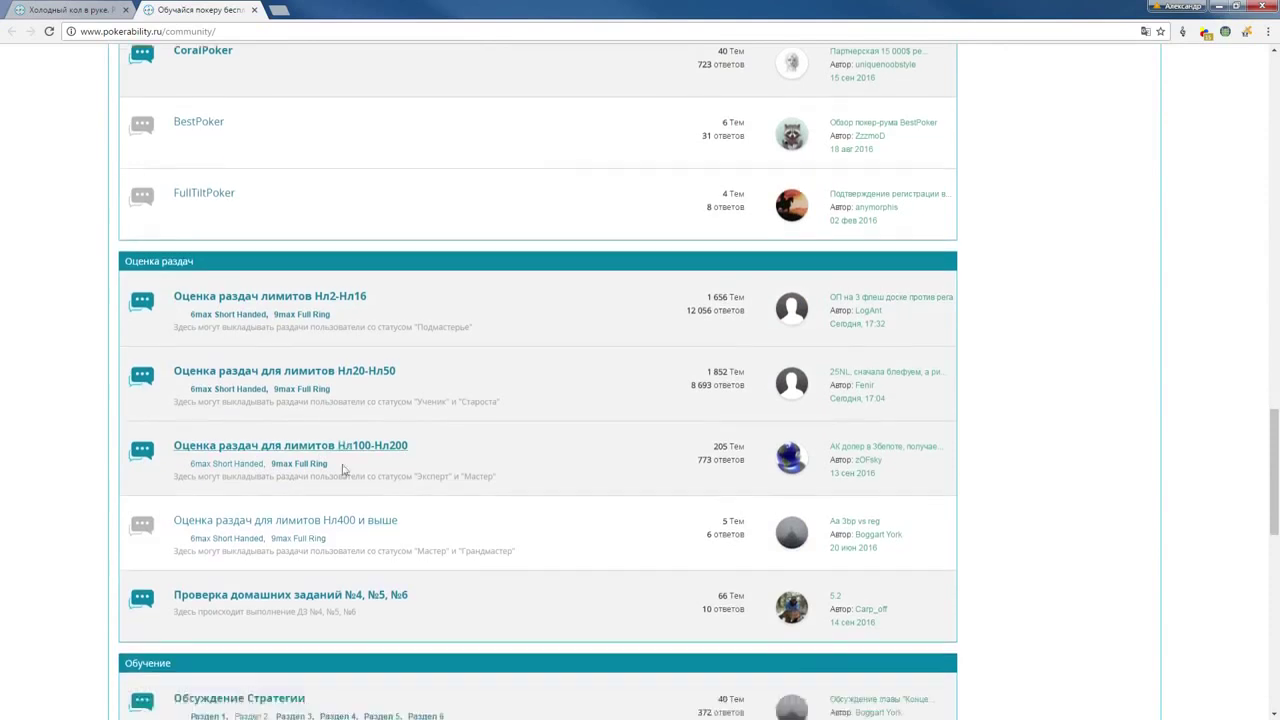
scroll(280, 563, "down", 1)
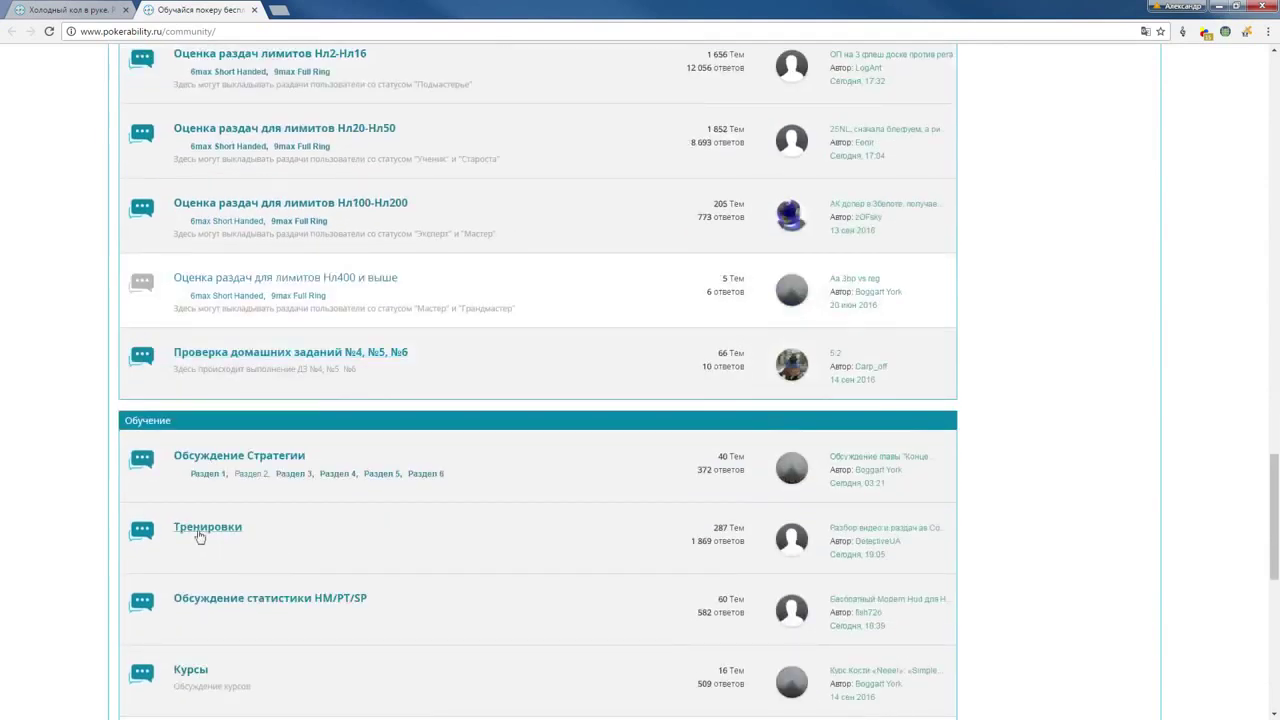
left_click(856, 531)
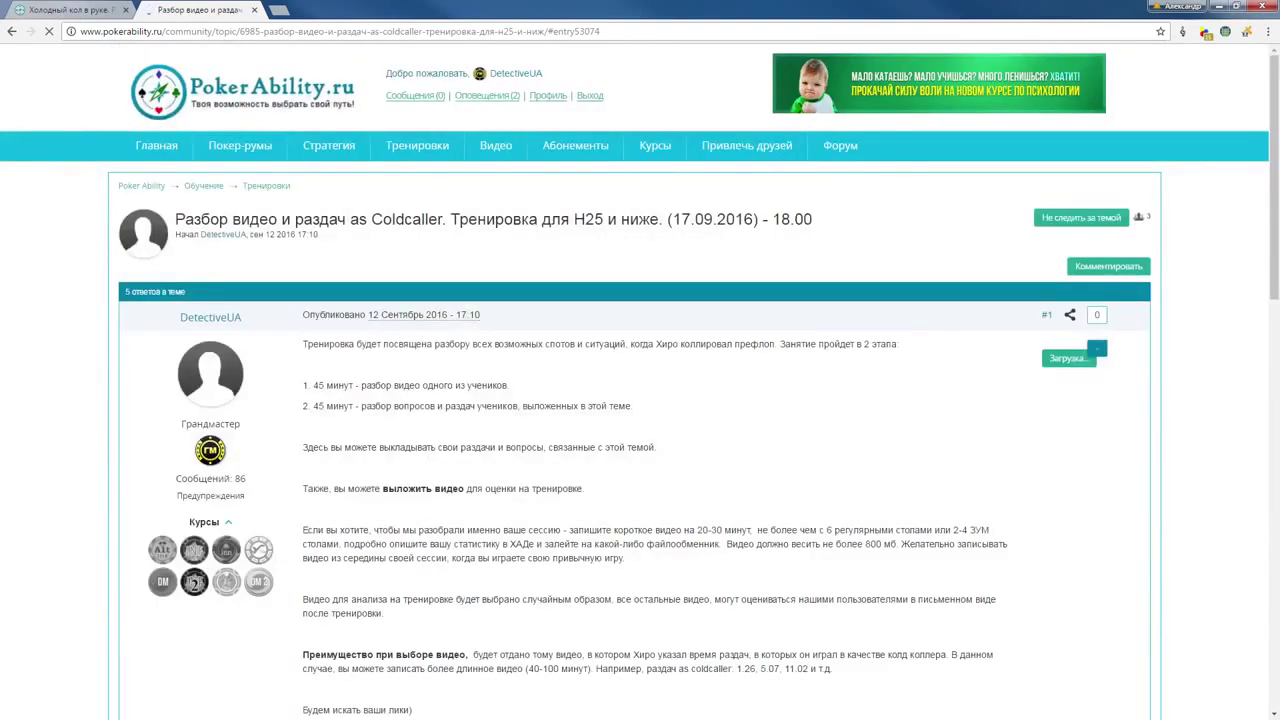
left_click(126, 9)
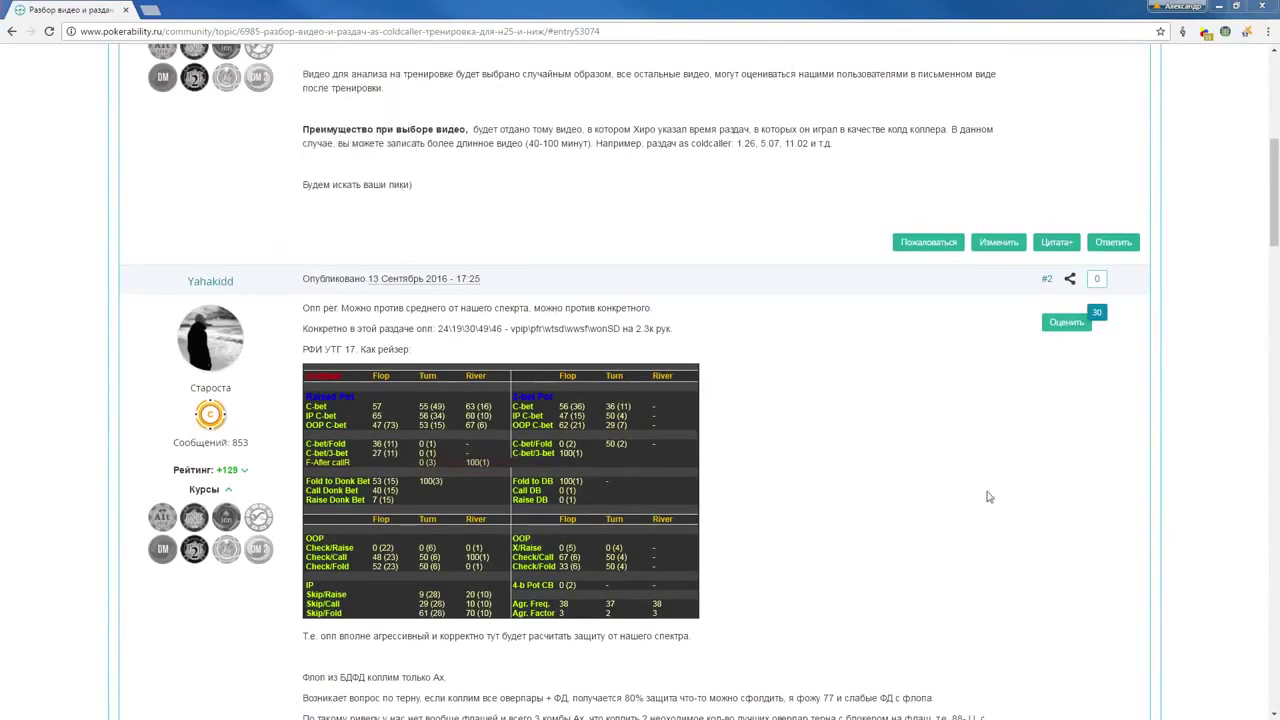
Examine the opponent statistics table and the hand's stakes and stack sizes in post #2
scroll(860, 485, "down", 1)
scroll(860, 485, "down", 1)
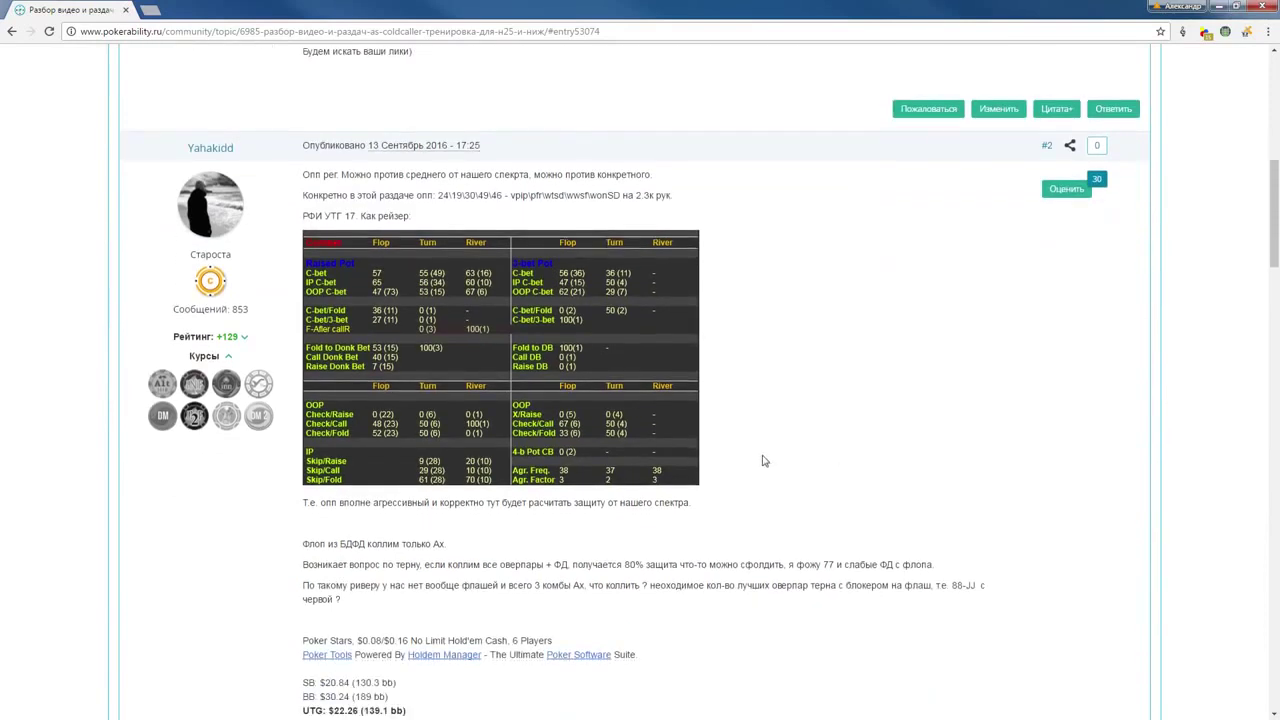
scroll(790, 405, "down", 4)
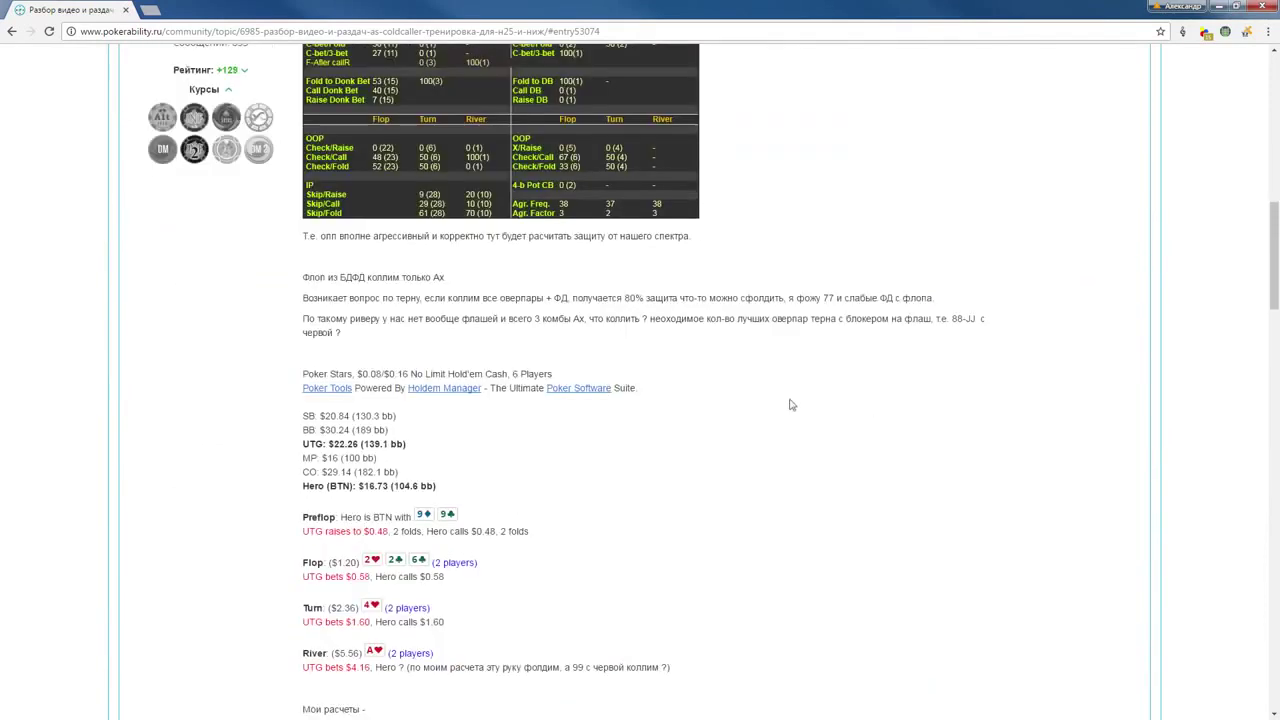
left_click_drag(328, 368, 456, 485)
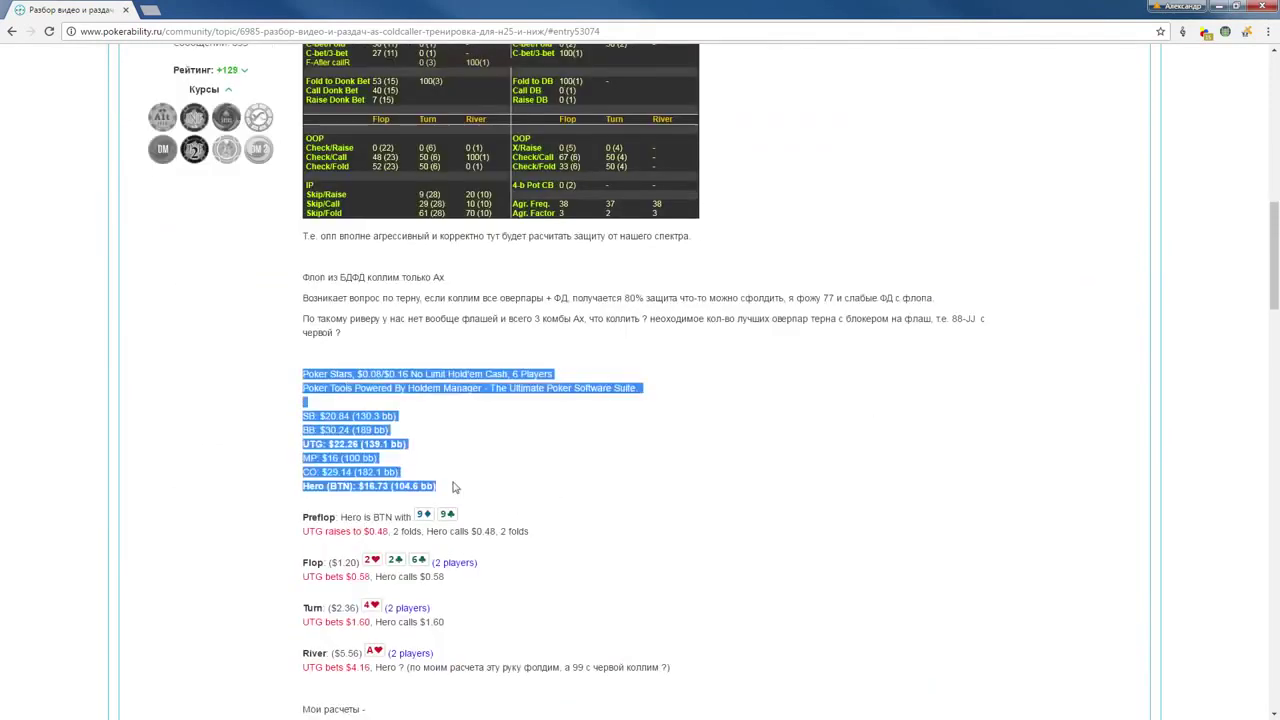
left_click(546, 505)
triple_click(490, 498)
left_click_drag(392, 426, 303, 372)
left_click(303, 372)
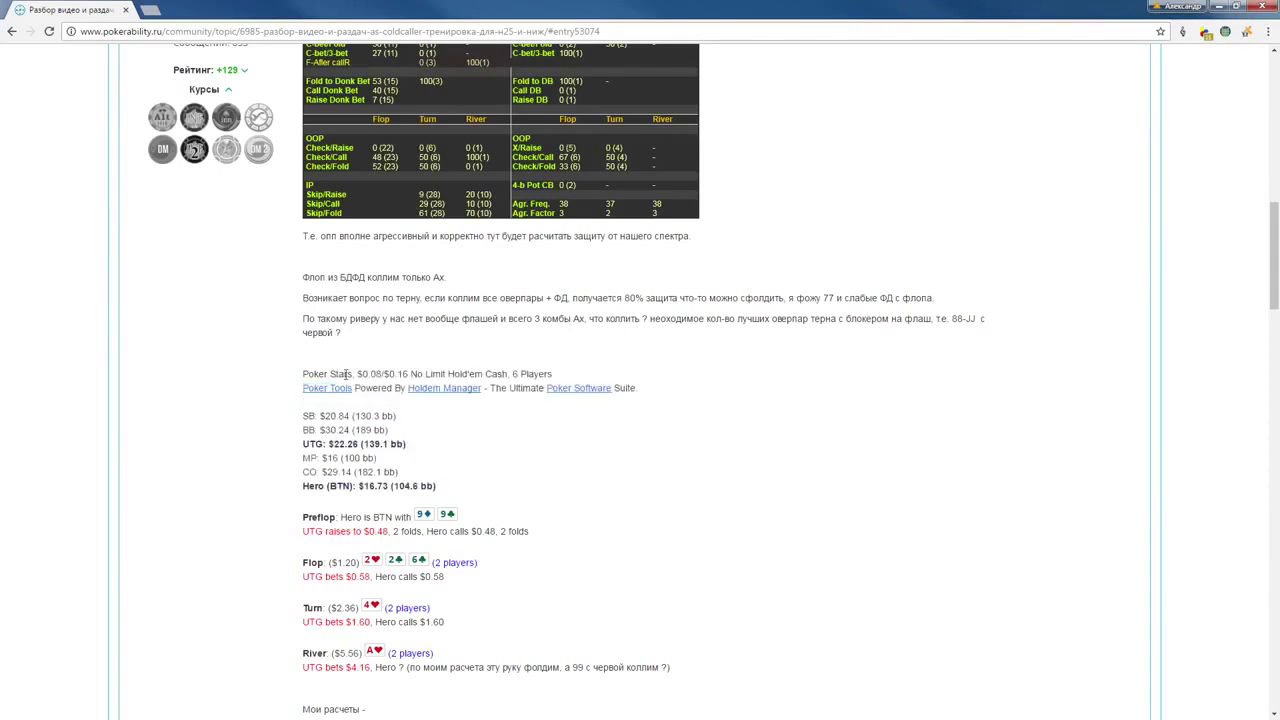
Read the opponent description and the UTG raise-first note above the statistics table in post #2
scroll(540, 367, "up", 4)
scroll(540, 367, "down", 4)
scroll(503, 490, "up", 3)
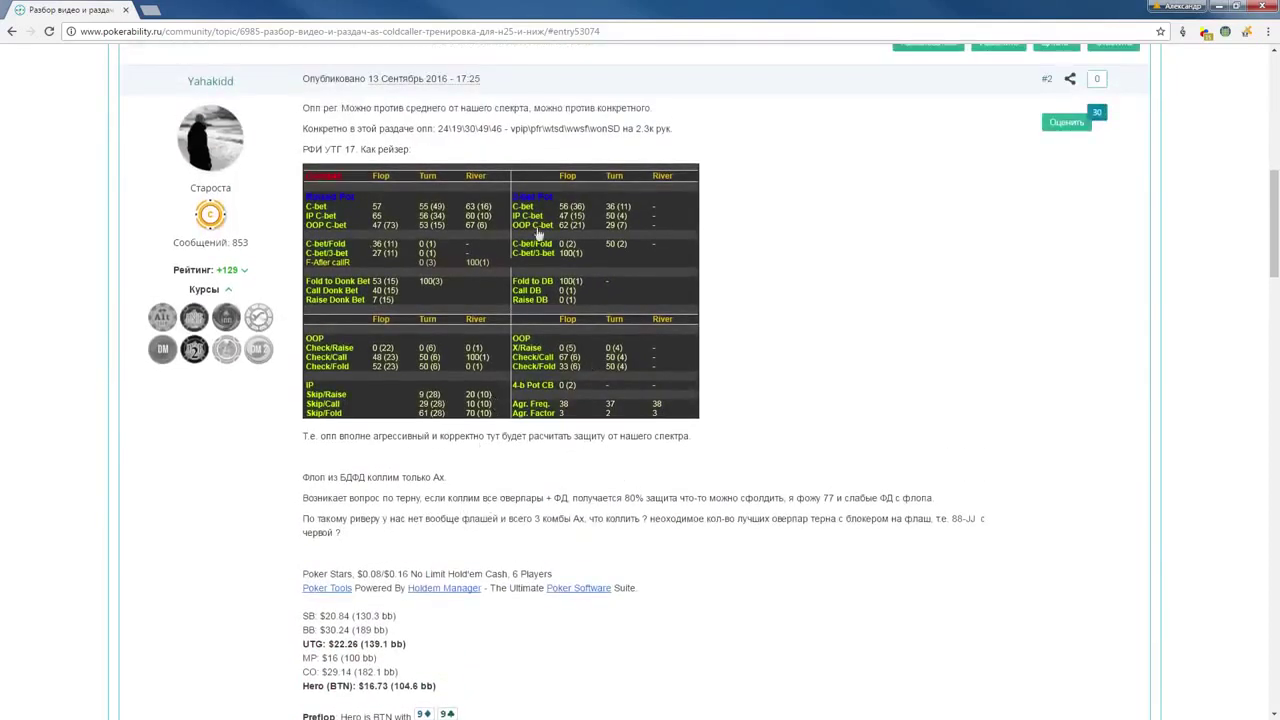
left_click_drag(305, 106, 386, 129)
left_click(400, 128)
scroll(451, 260, "up", 2)
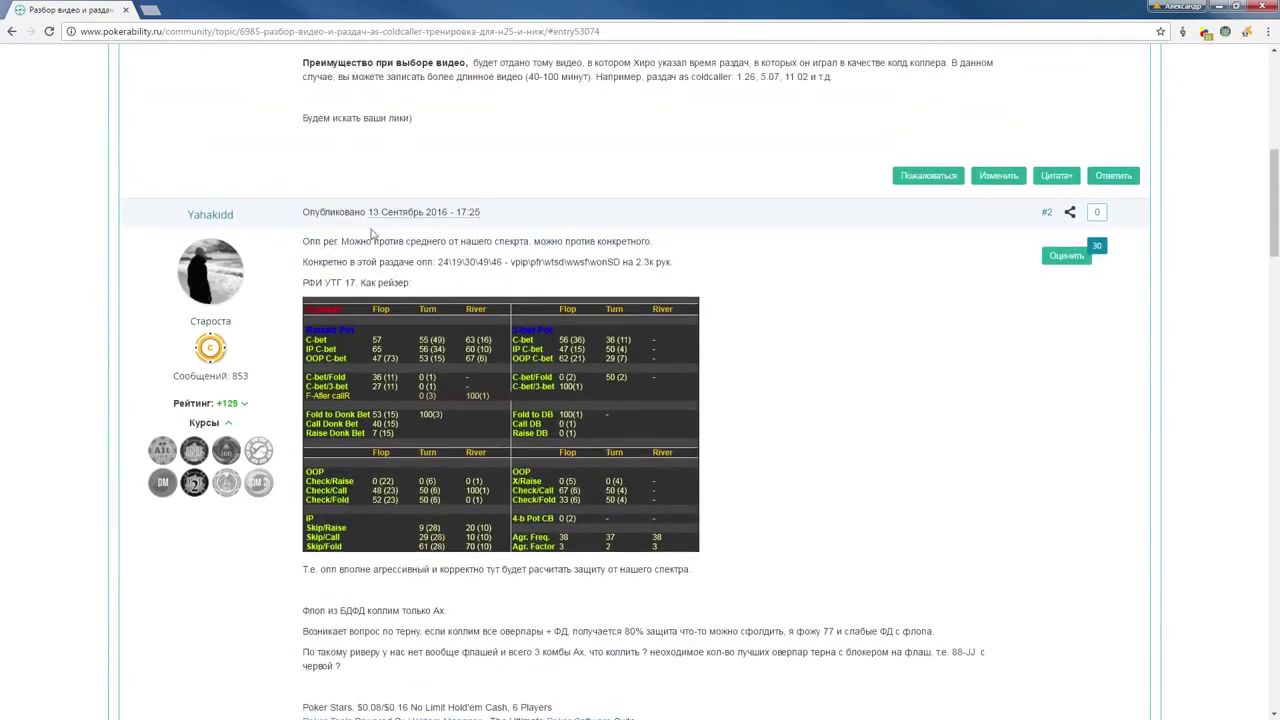
mouse_move(409, 283)
left_mouse_down()
mouse_move(343, 262)
mouse_move(408, 262)
left_mouse_up()
Read the remark under the statistics table about the opponent's aggression and defending against him with the hero's range
scroll(403, 280, "down", 1)
scroll(410, 320, "down", 4)
scroll(418, 337, "up", 3)
scroll(418, 337, "down", 2)
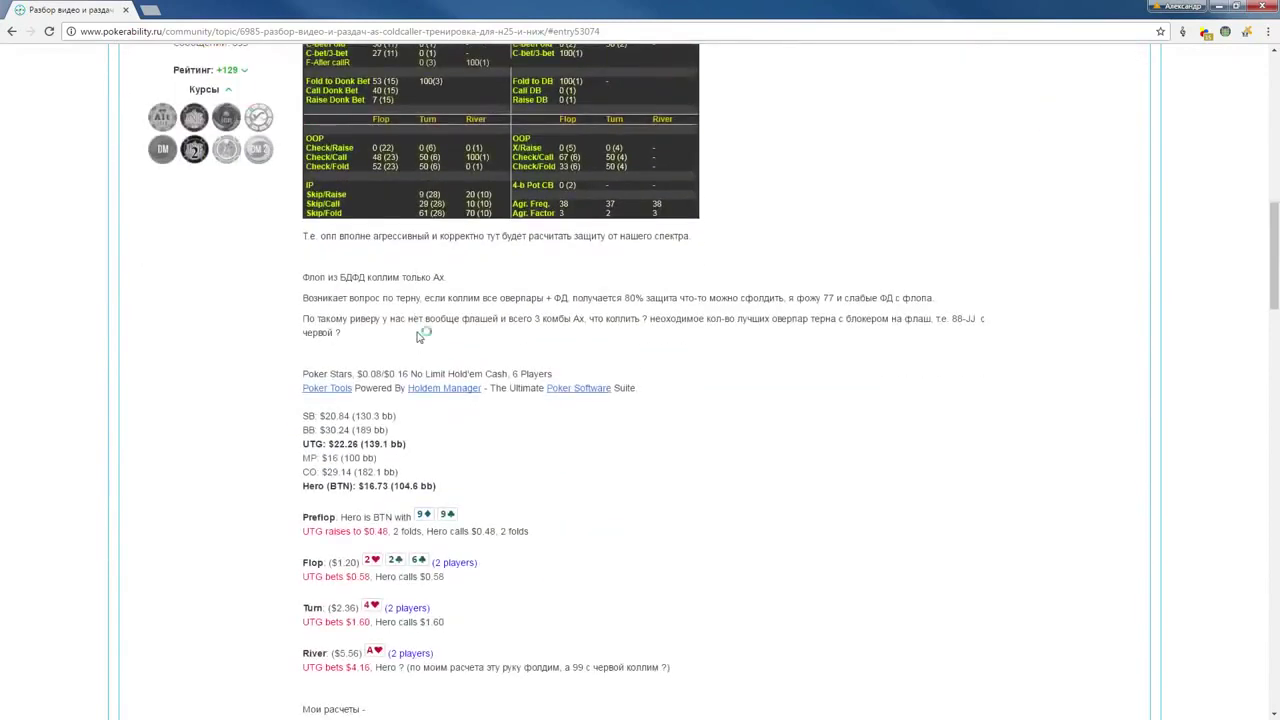
scroll(419, 337, "up", 1)
left_click_drag(349, 369, 548, 370)
left_click(510, 415)
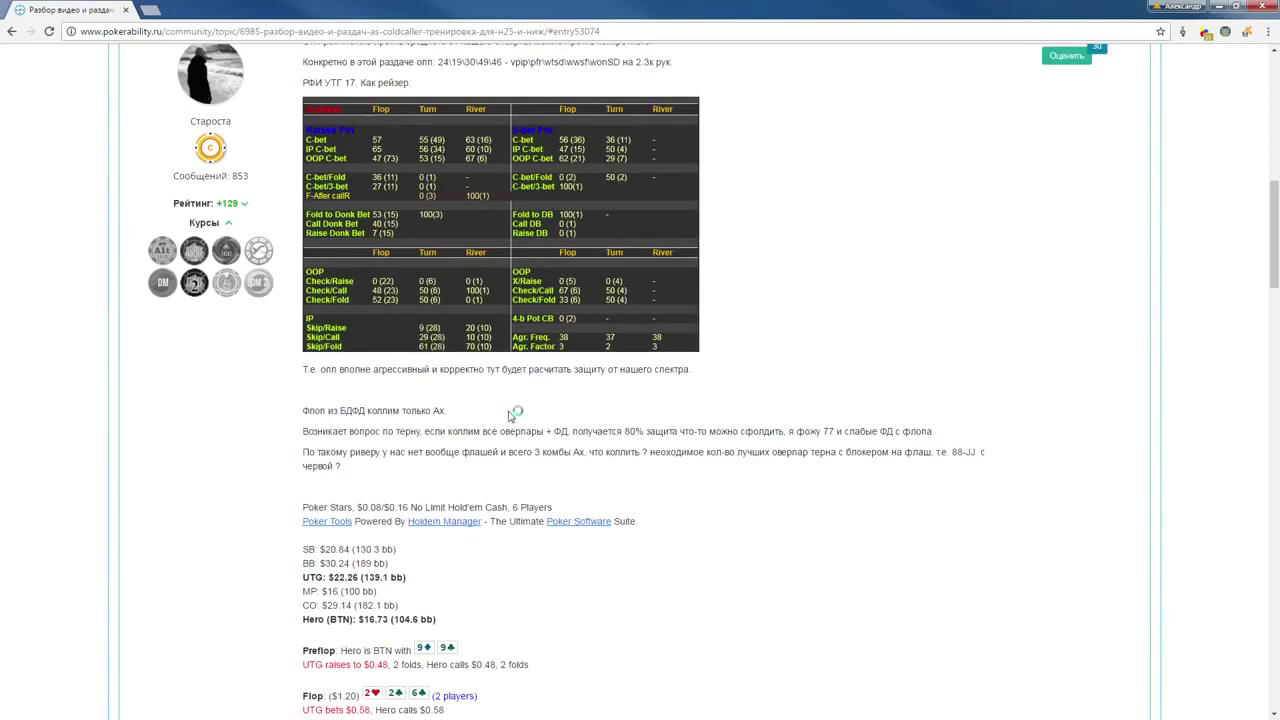
left_click_drag(695, 370, 414, 375)
scroll(418, 400, "down", 3)
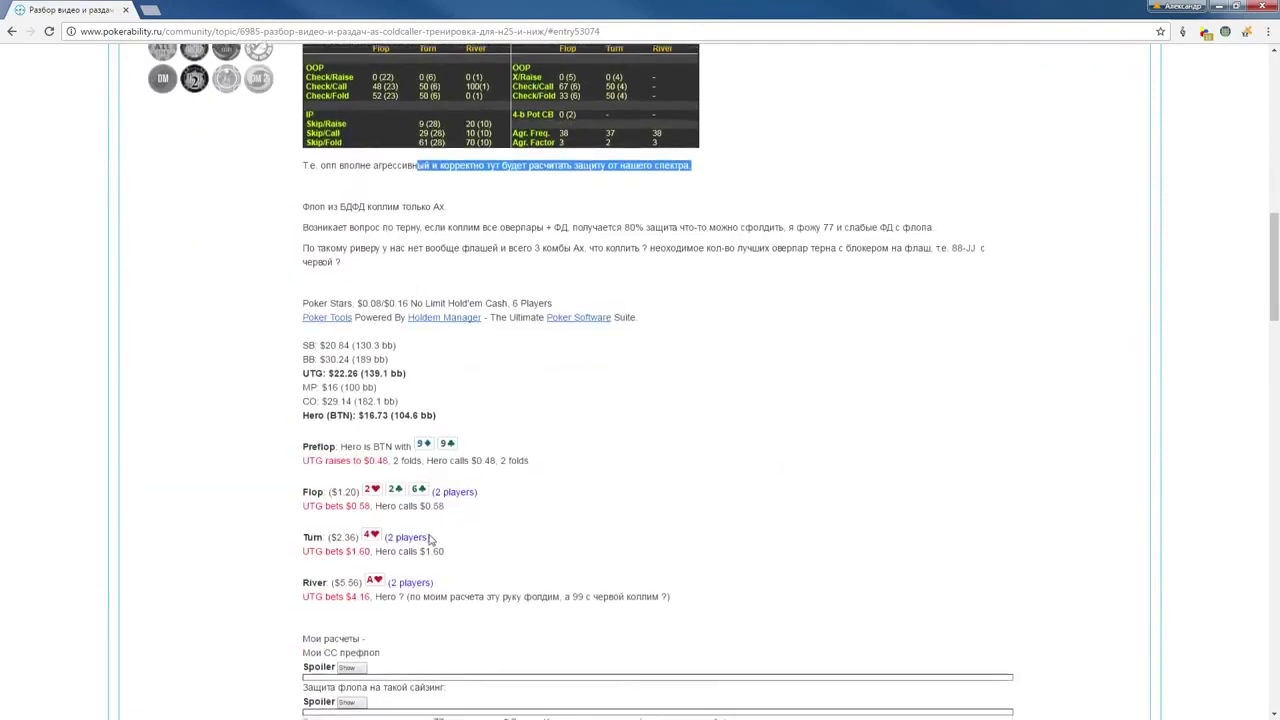
Review the street-by-street betting and the author's comments on flop calls and turn defence
scroll(491, 428, "up", 1)
scroll(470, 440, "down", 1)
scroll(640, 494, "up", 3)
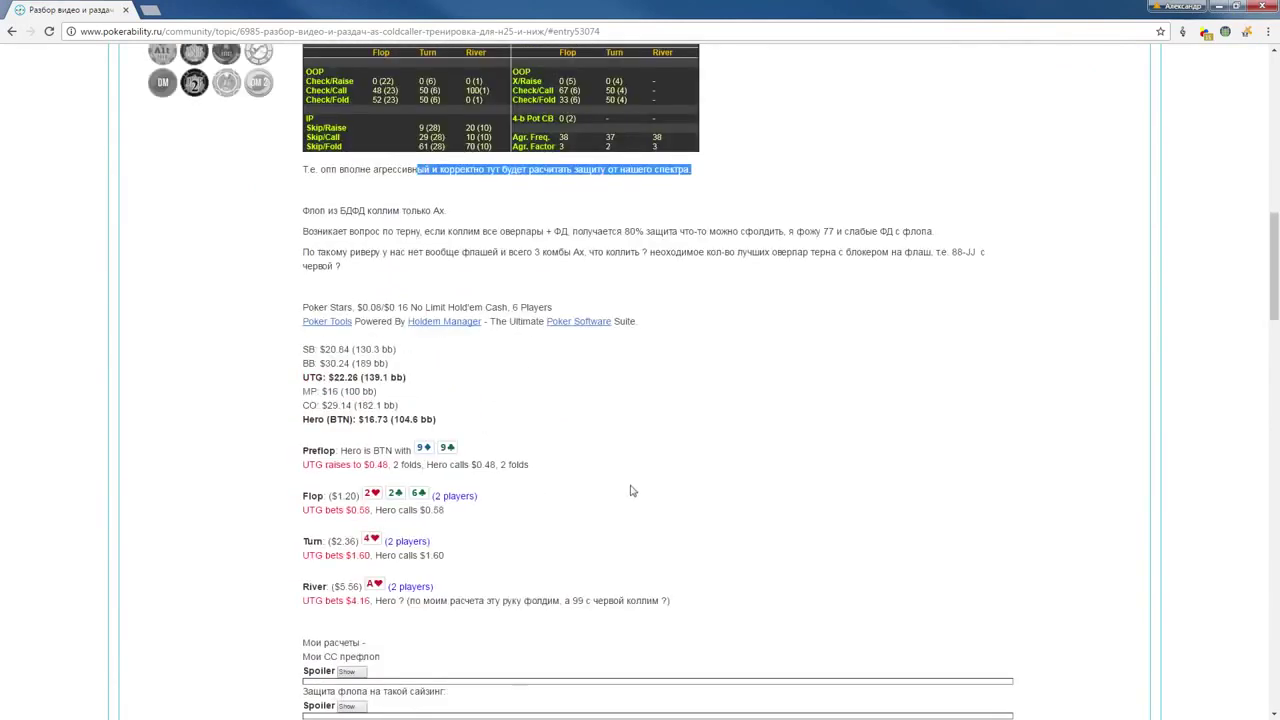
left_click(631, 428)
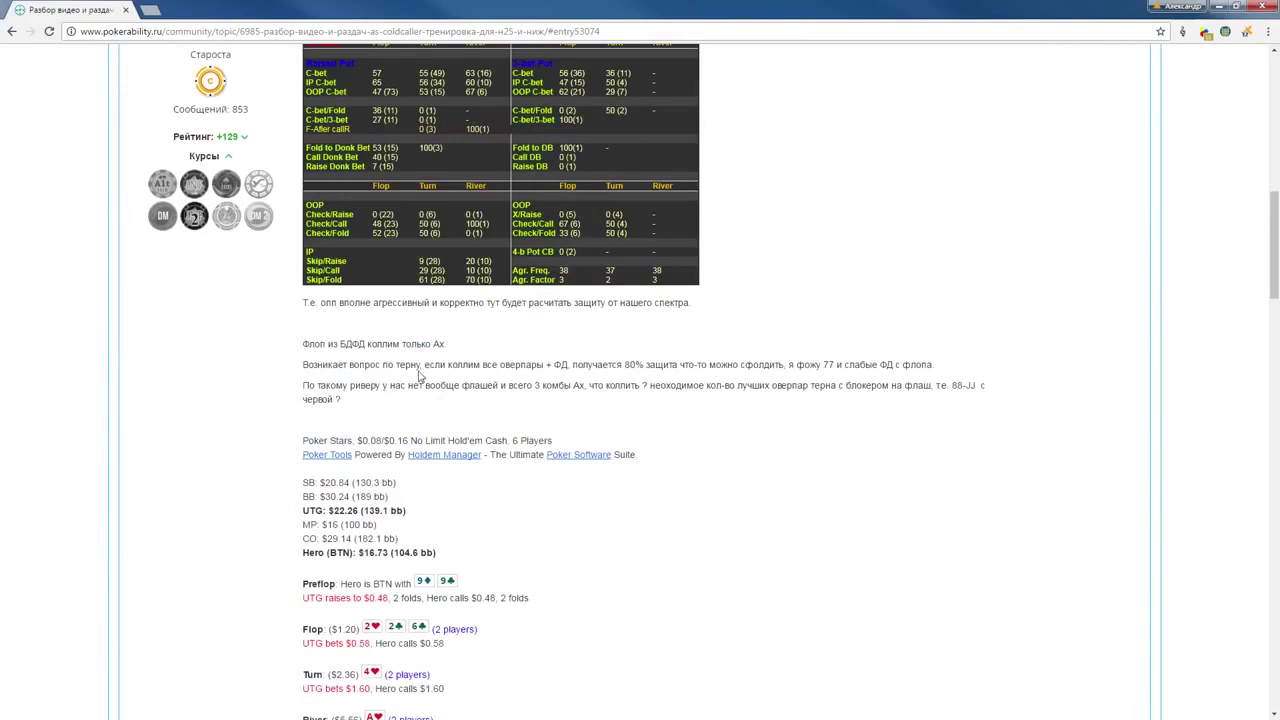
scroll(420, 375, "up", 1)
left_click_drag(337, 369, 350, 369)
left_click(503, 395)
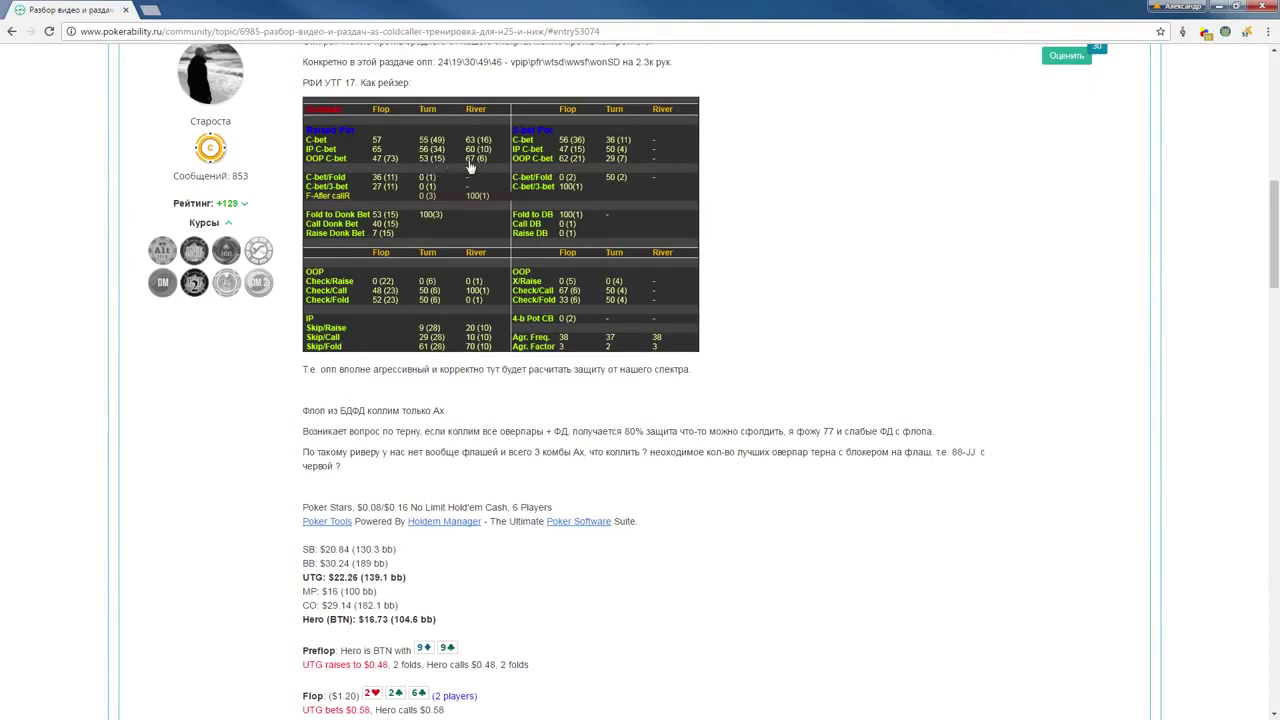
Check the opponent's c-bet statistics and read the question about which overpairs to call on the river
scroll(555, 212, "up", 1)
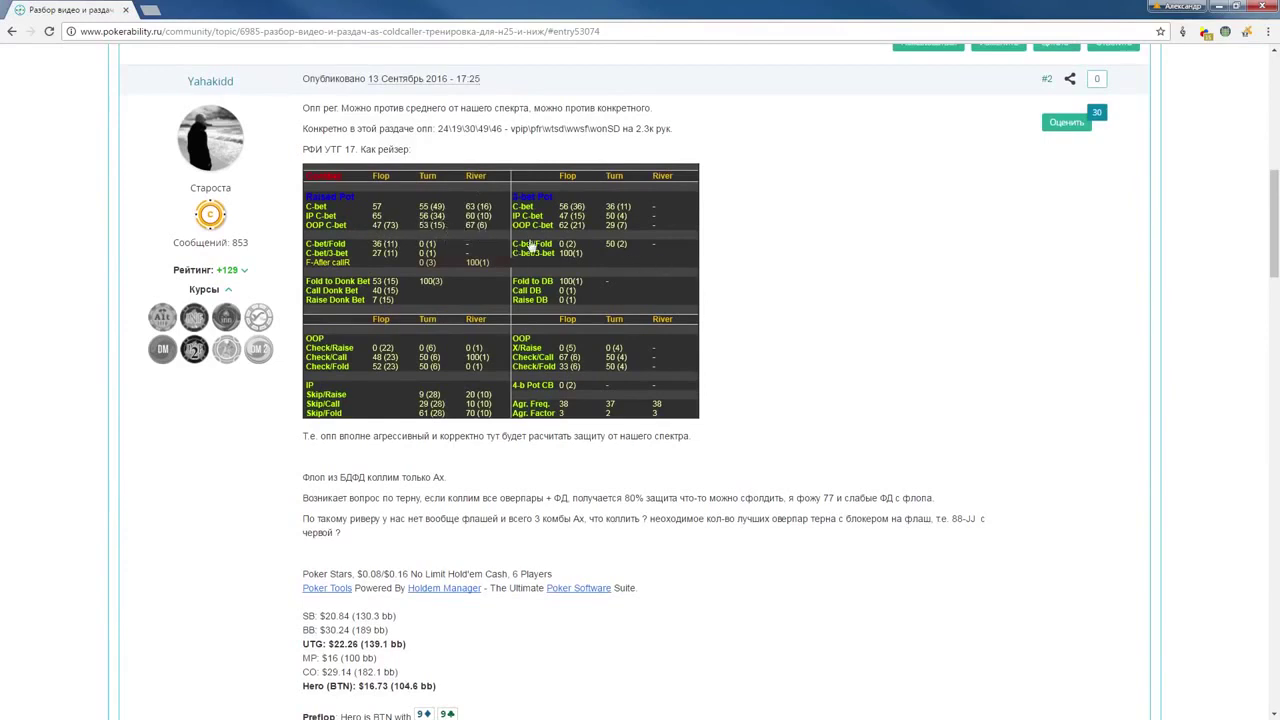
scroll(660, 333, "down", 1)
scroll(660, 333, "down", 2)
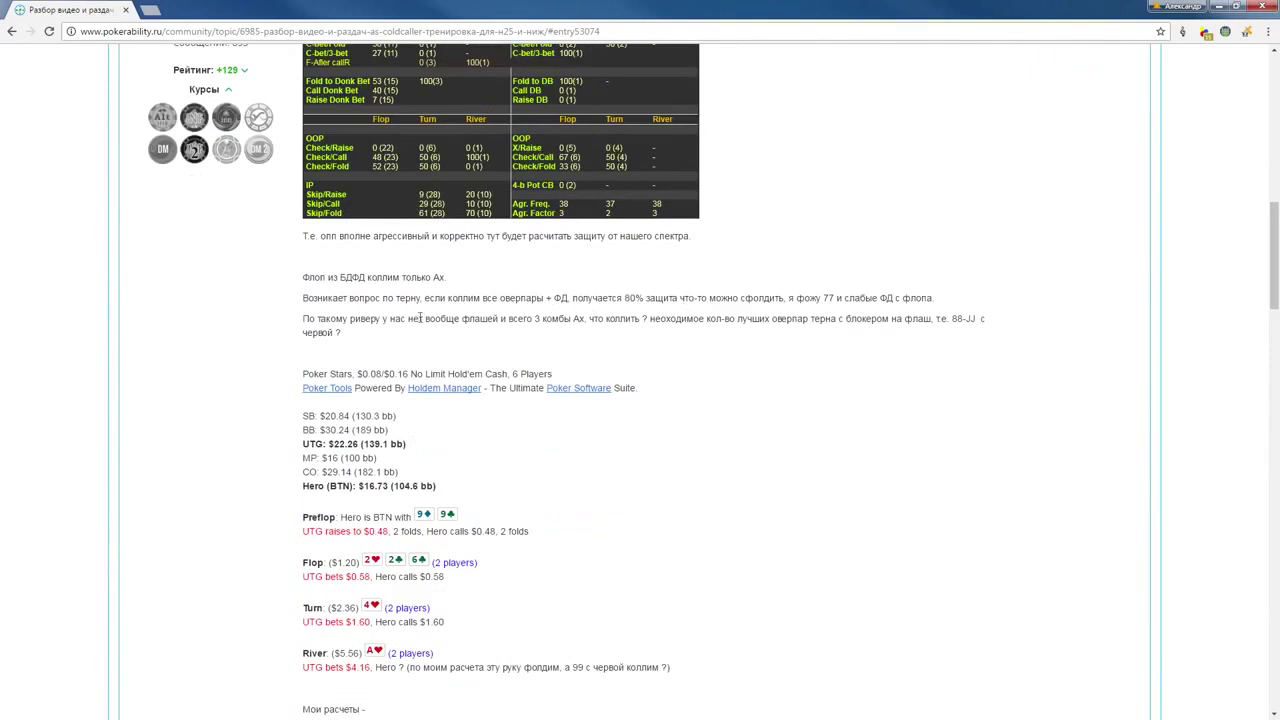
left_click_drag(341, 333, 347, 296)
left_click(347, 297)
scroll(350, 326, "down", 3)
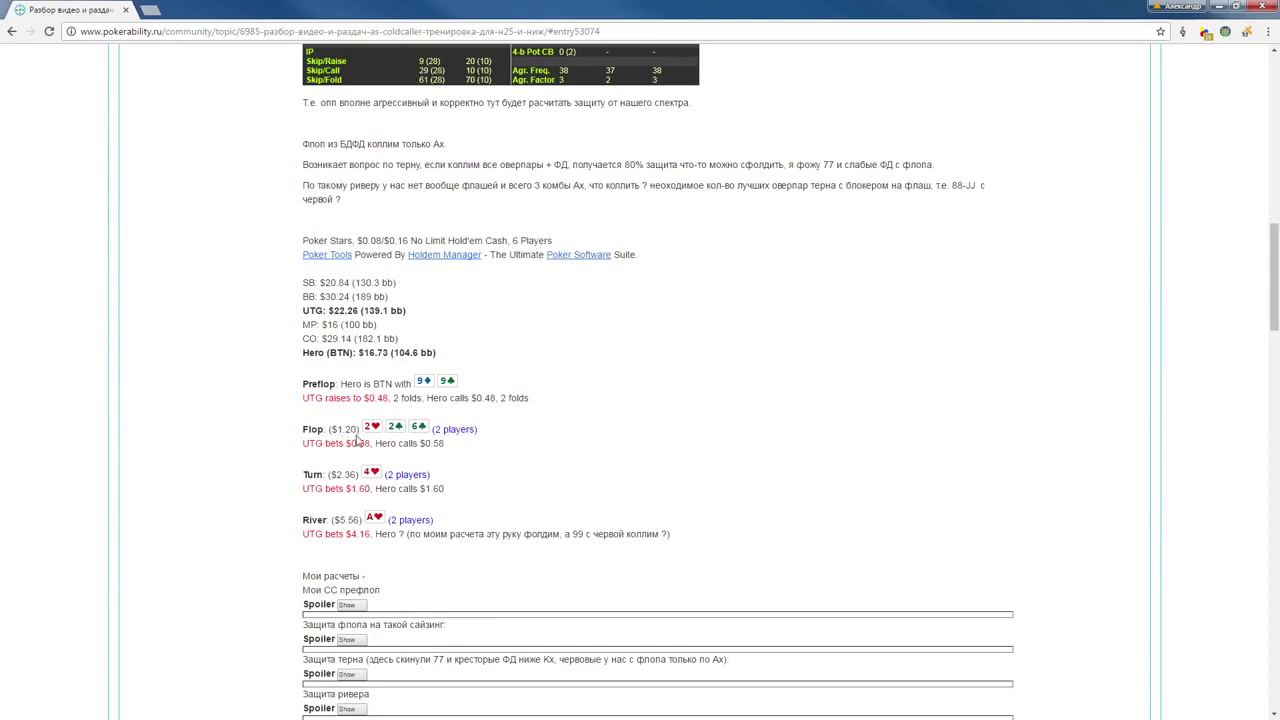
Examine the flop action, the river decision note and the author's list of defence calculations for each street
triple_click(440, 443)
left_click(389, 430)
left_click_drag(410, 535, 466, 535)
left_click(460, 534)
scroll(436, 429, "down", 2)
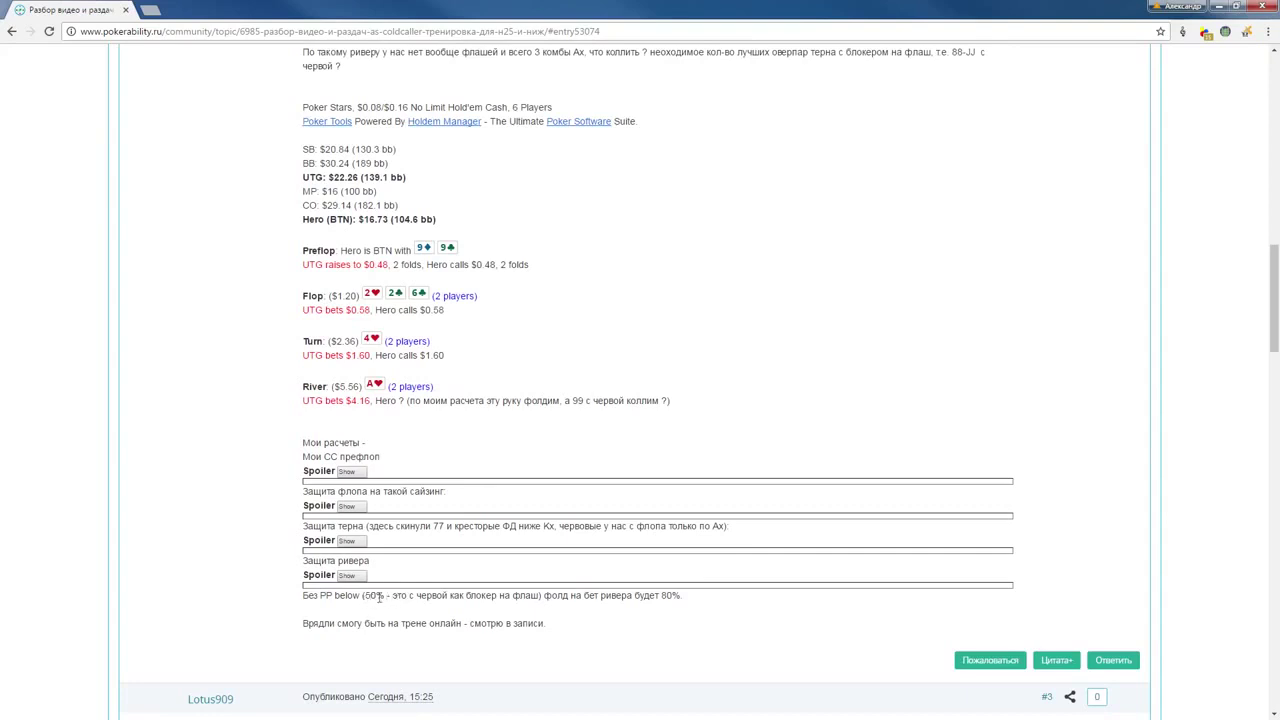
left_click_drag(336, 622, 403, 622)
left_click(403, 622)
double_click(440, 526)
scroll(445, 528, "up", 2)
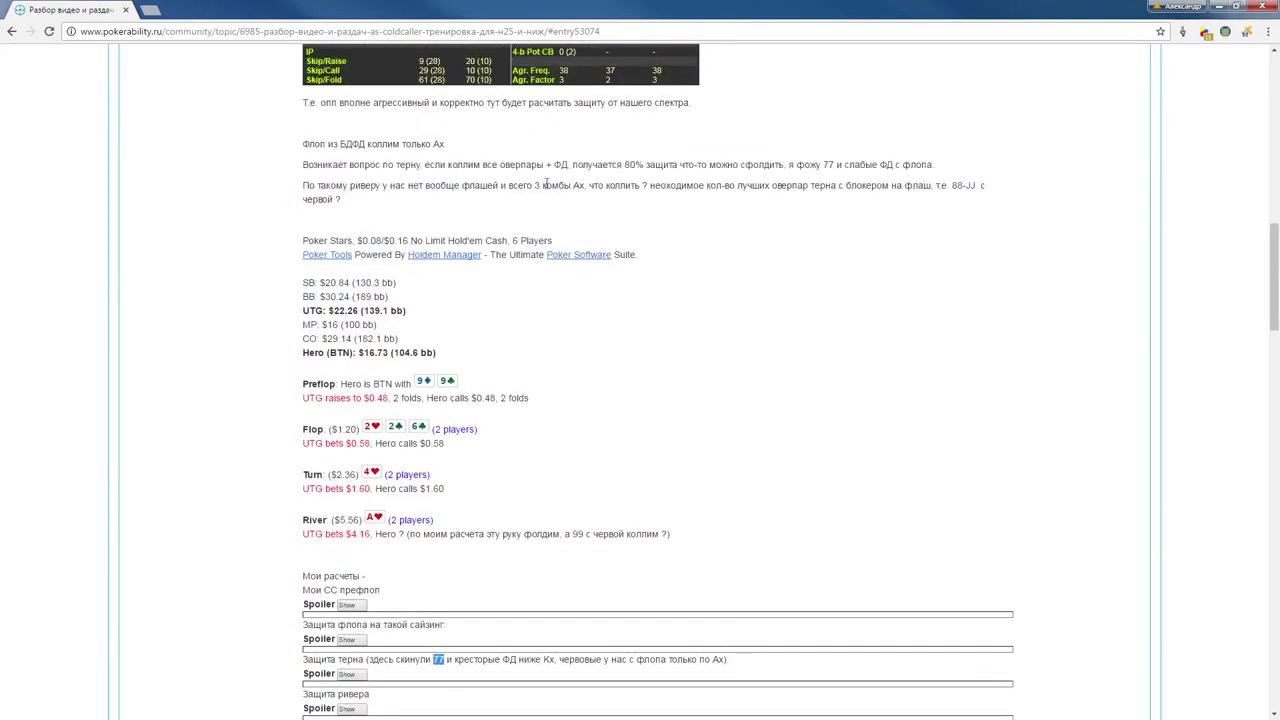
Reread the 80% turn defence question and compare it with the hand's flop, turn and river bets
left_click_drag(316, 167, 655, 172)
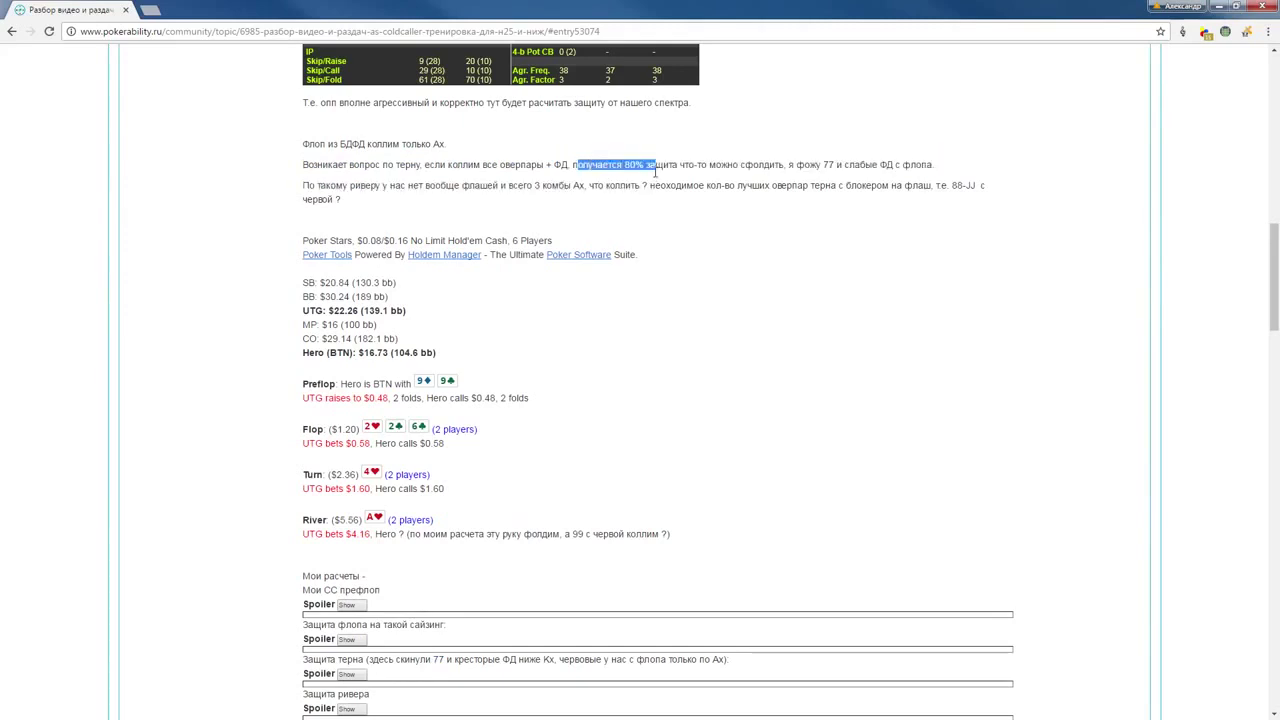
left_click(640, 176)
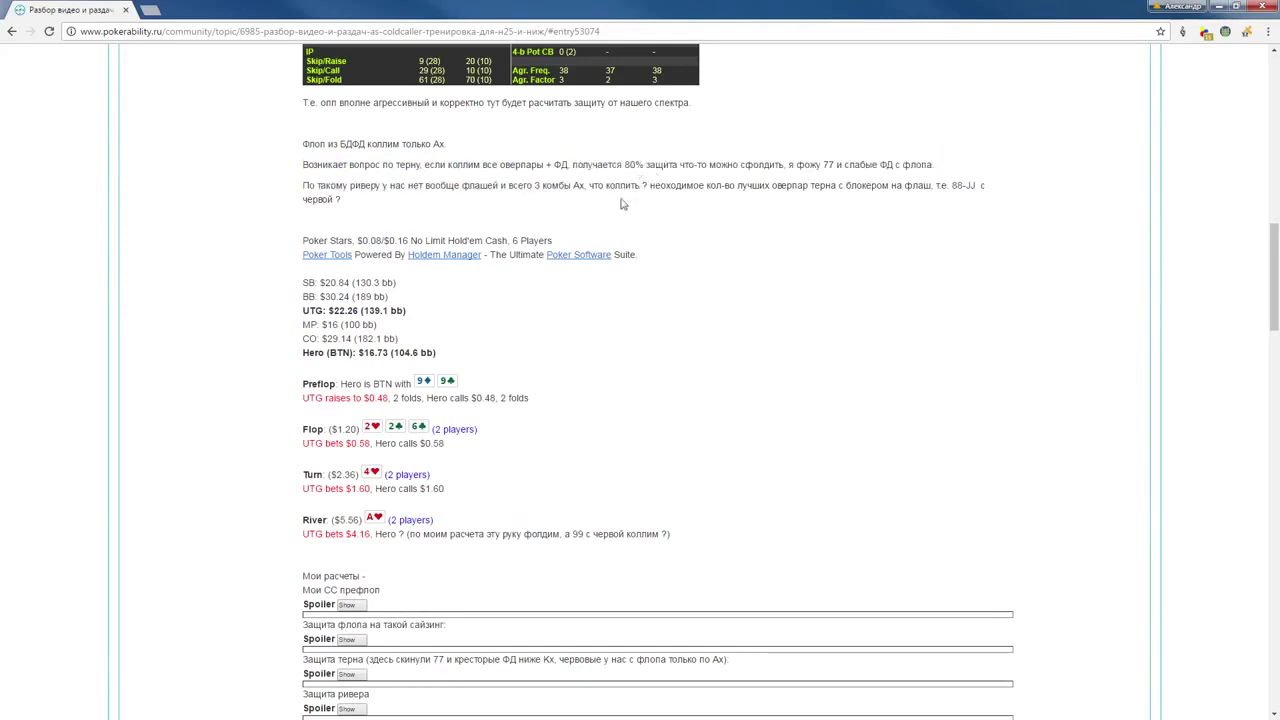
left_click_drag(330, 426, 443, 491)
left_click(448, 498)
left_click_drag(303, 520, 466, 532)
left_click(466, 532)
left_click_drag(680, 534, 545, 520)
left_click(545, 520)
Switch to Flopzilla and move its window to the upper-left corner of the desktop
key("alt+Tab")
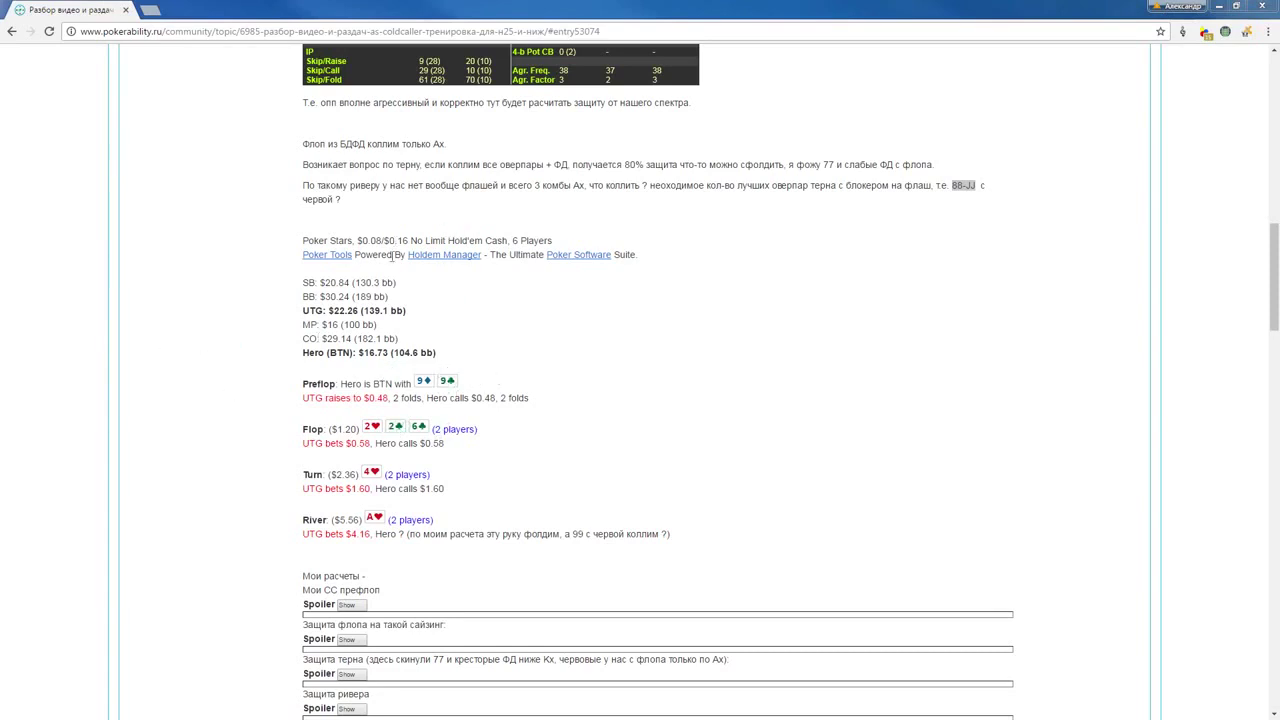
left_click(400, 352)
scroll(398, 352, "up", 3)
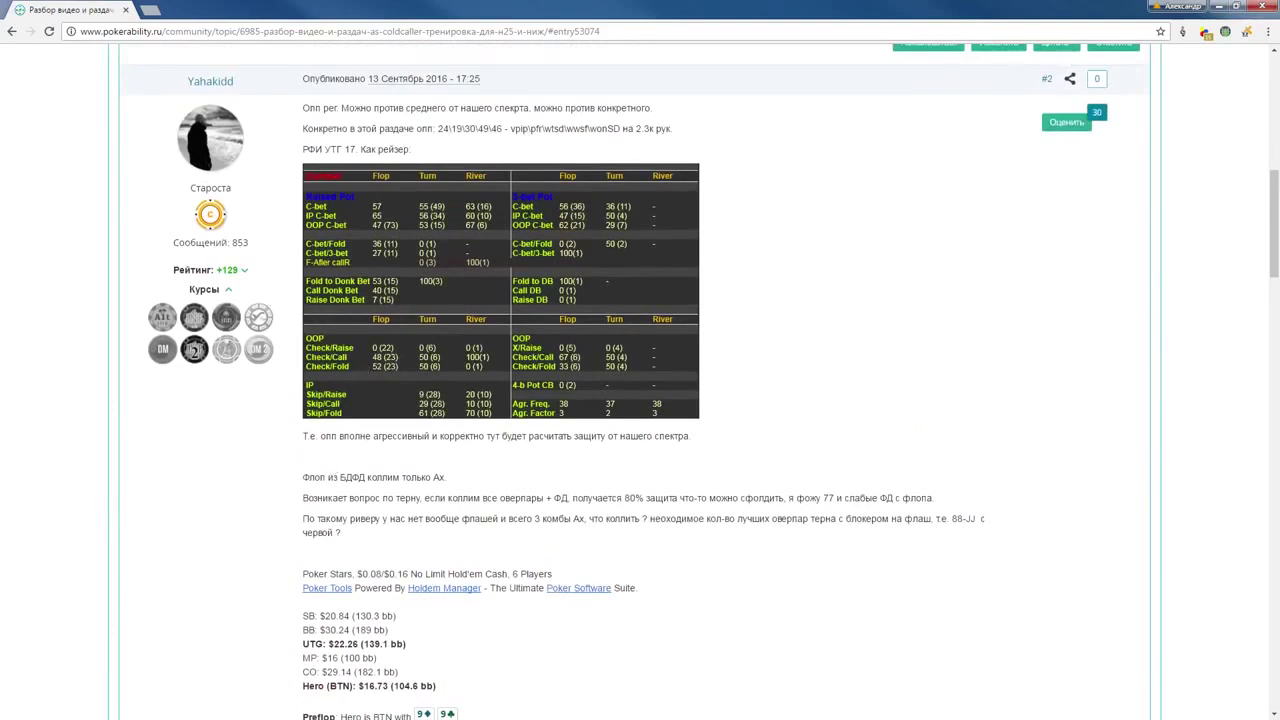
key("alt+Tab")
left_click_drag(515, 62, 557, 27)
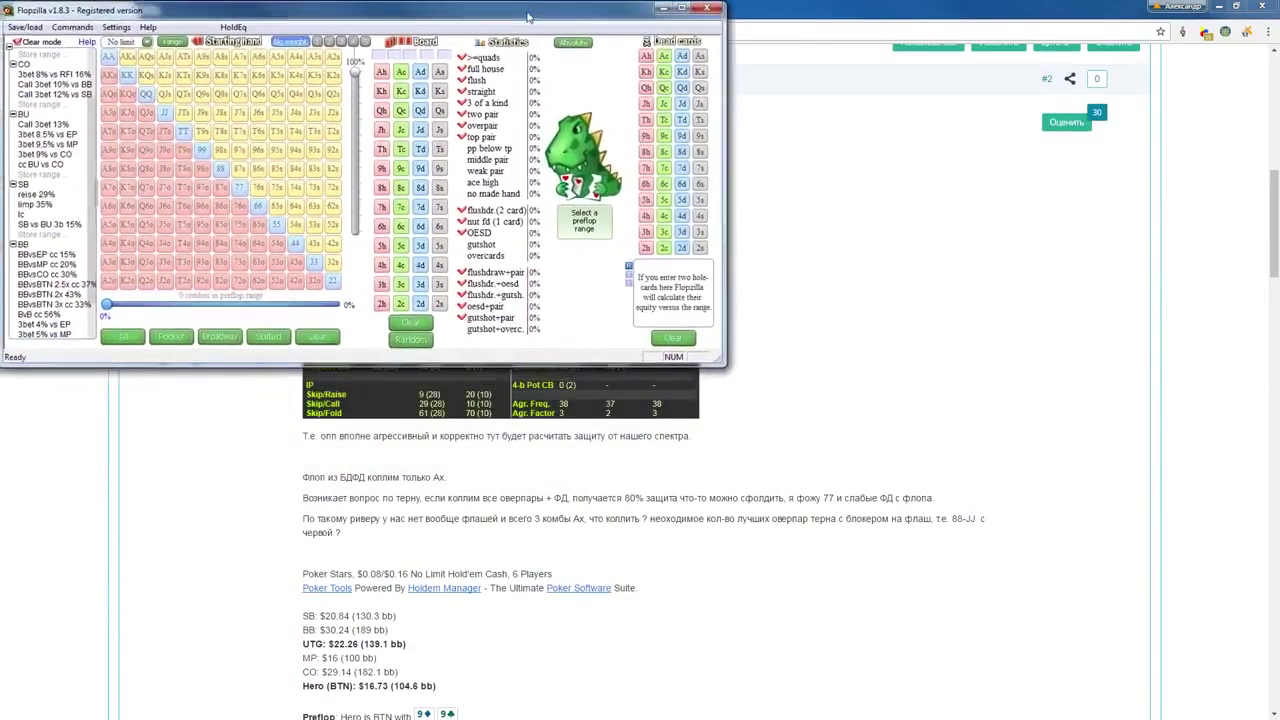
Switch to the forum topic to recheck the hand's preflop-to-river action and minimise the browser
left_click(570, 518)
scroll(447, 612, "down", 2)
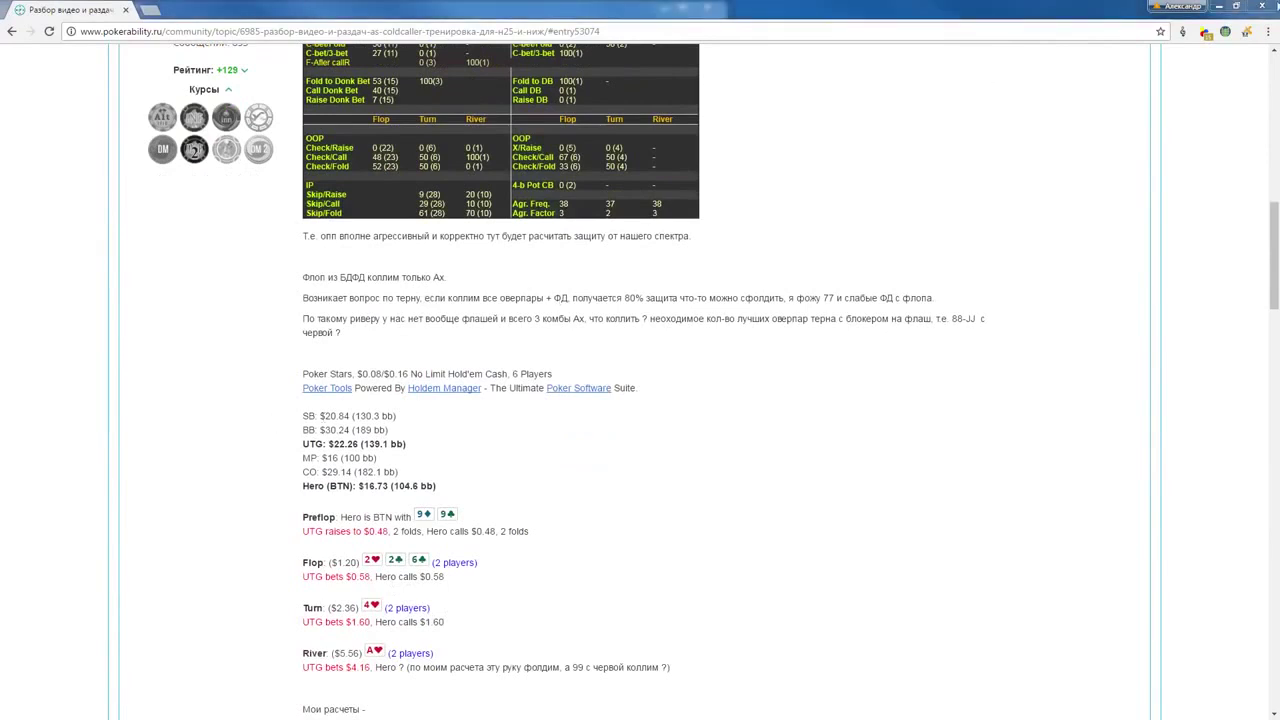
left_click(1218, 7)
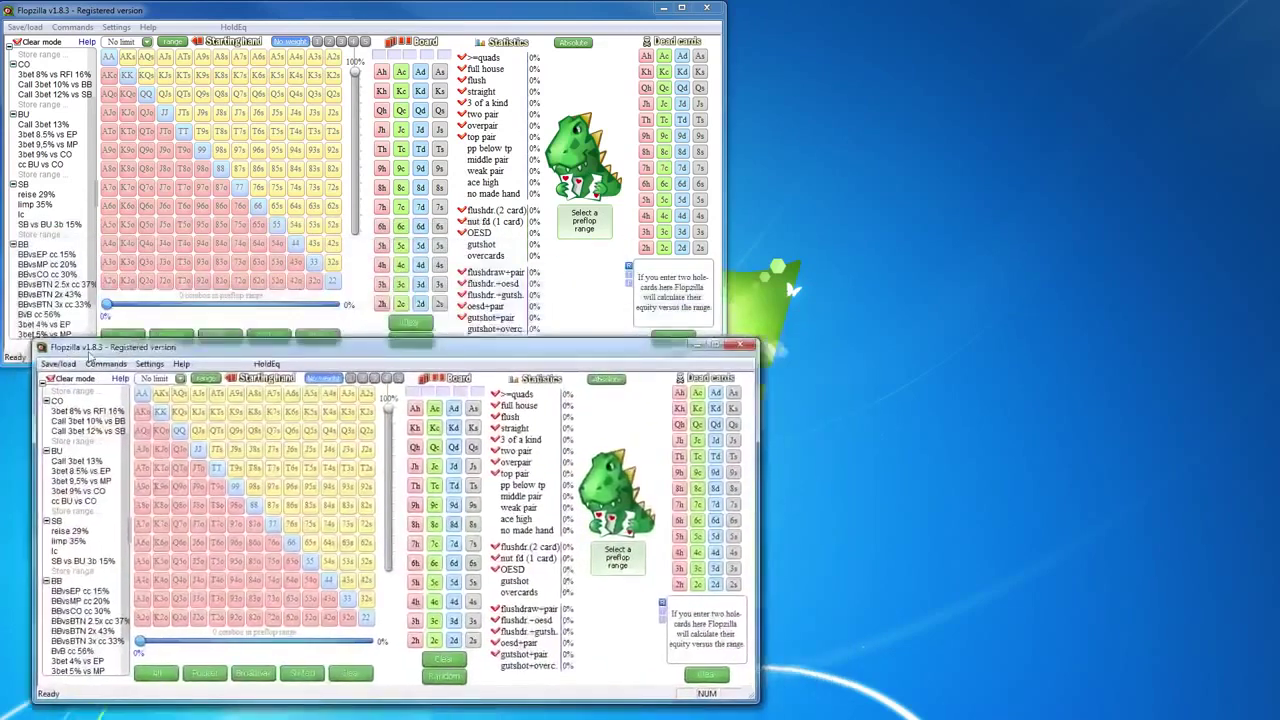
Load the stored EP 17.5% first-raise range into the upper Flopzilla window as the opponent's opening range
left_click(60, 85)
scroll(85, 100, "up", 3)
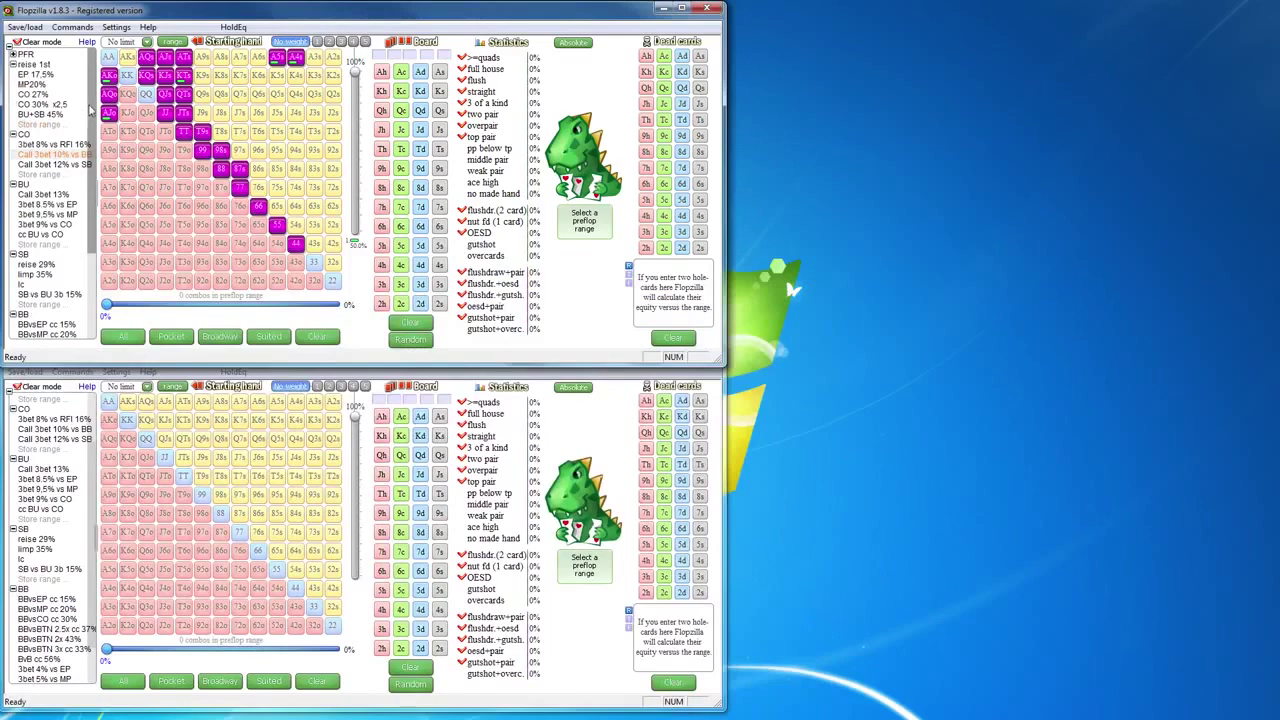
left_click(40, 76)
left_click(40, 76)
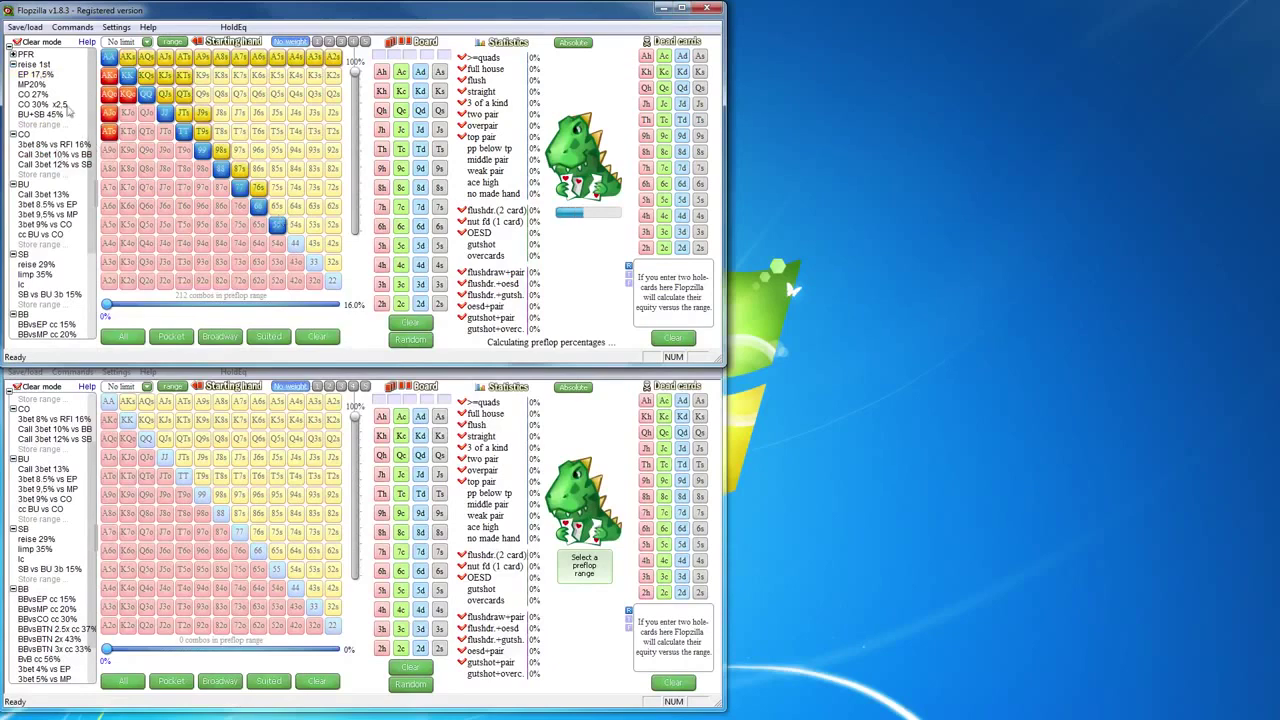
left_click(40, 76)
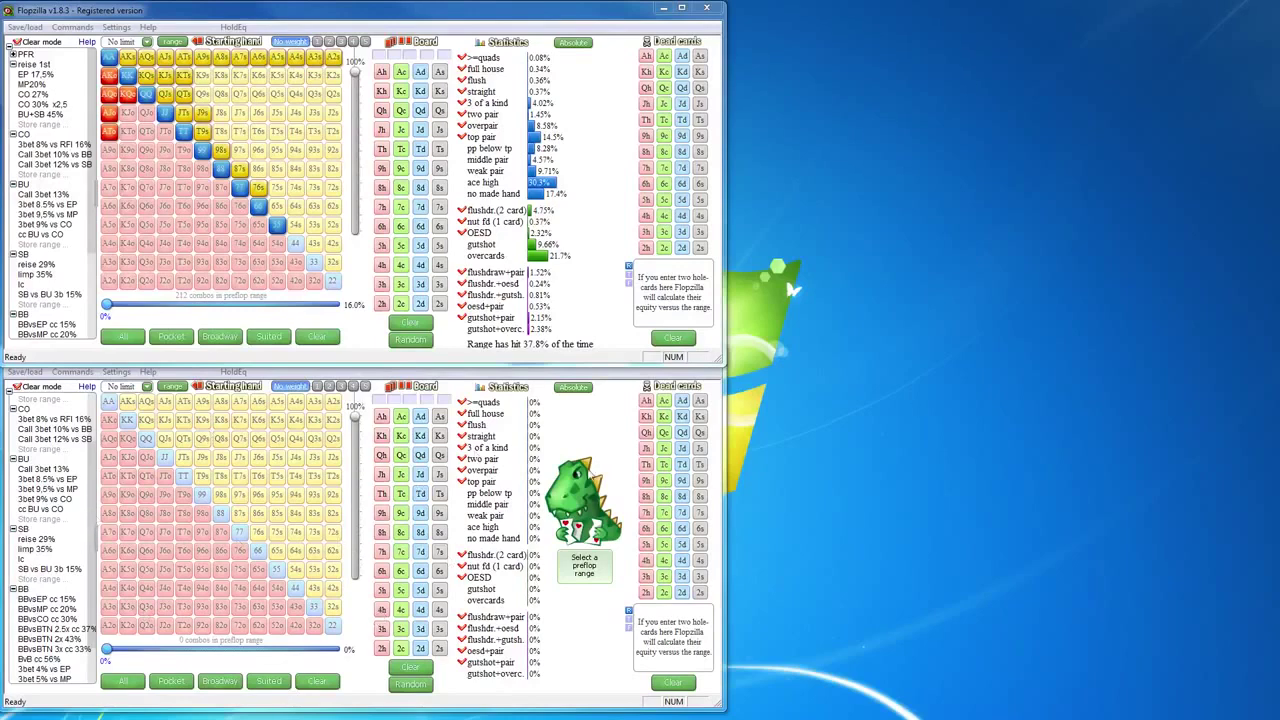
Compare the stored button 3-bet and cold-call ranges in the lower Flopzilla window, leaving its hand grid empty
left_click(723, 533)
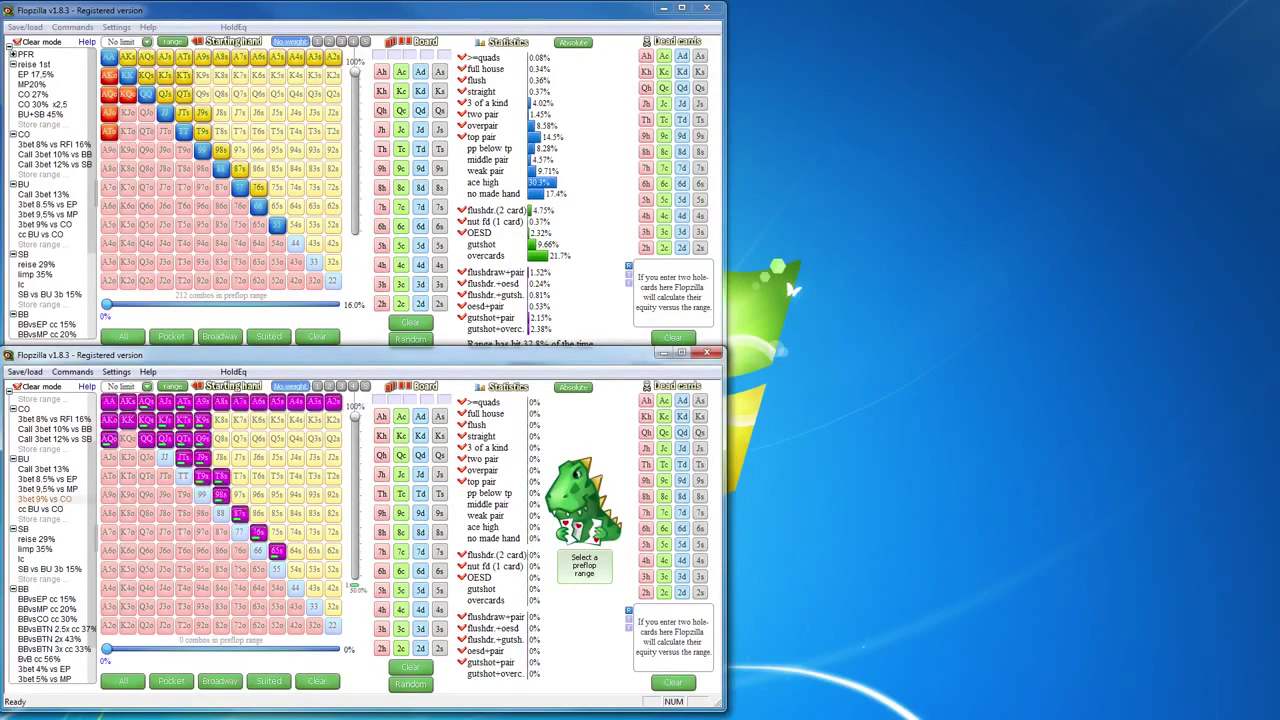
left_click(62, 480)
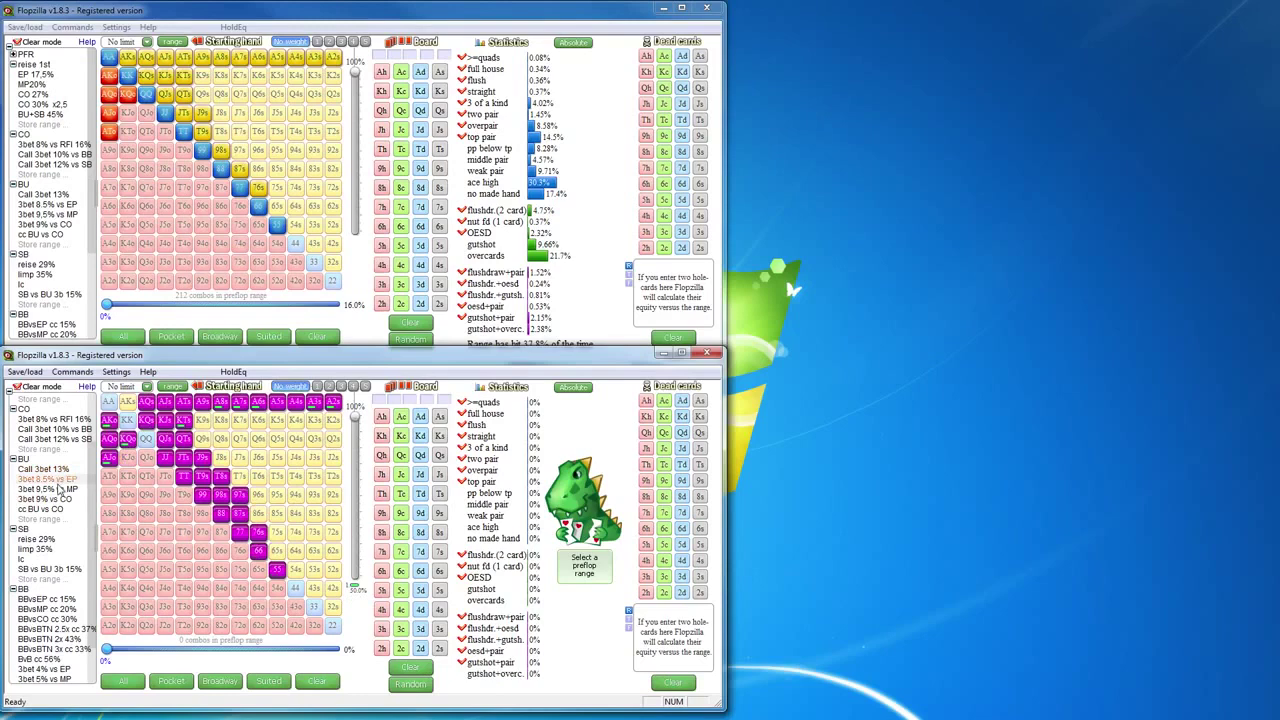
left_click(50, 509)
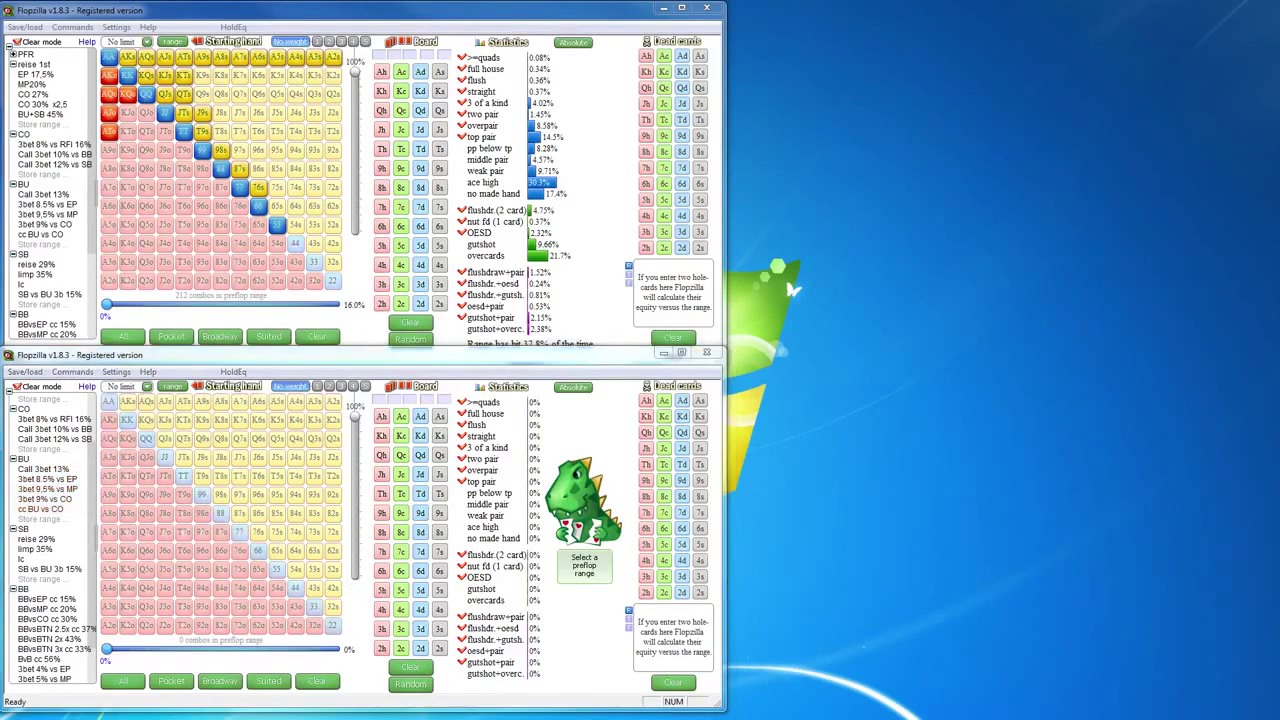
left_click(45, 489)
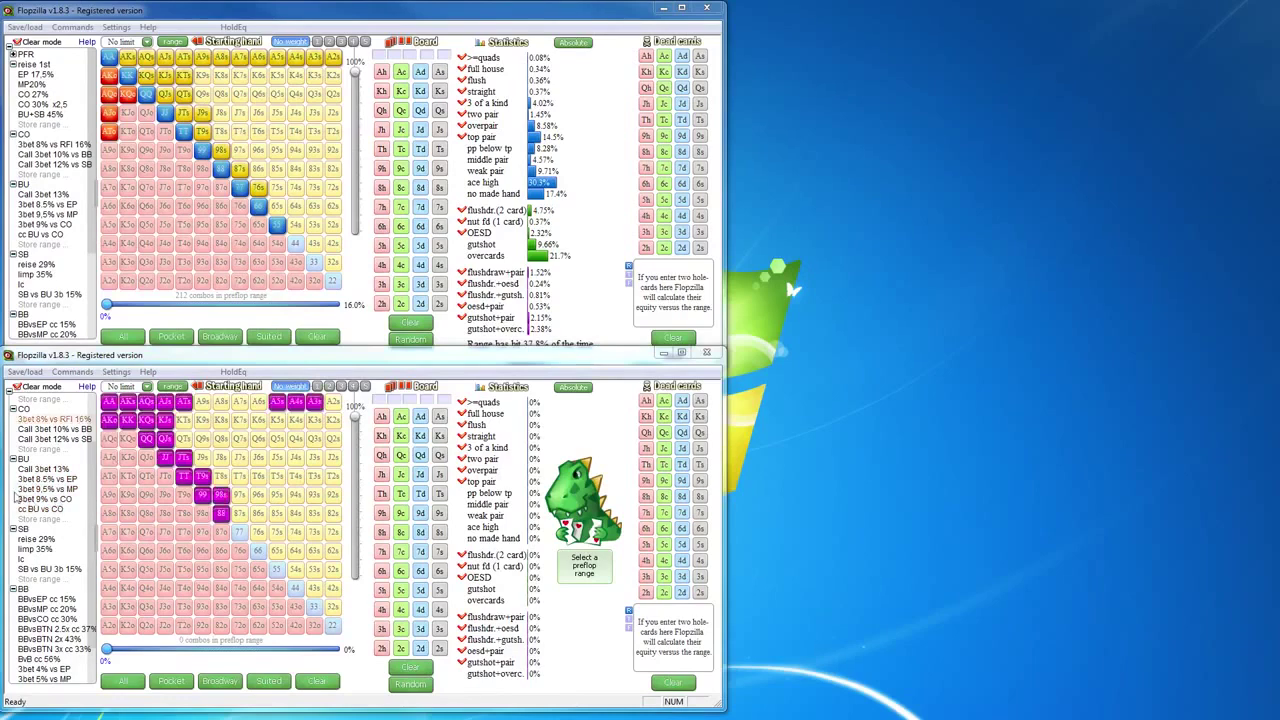
left_click(46, 499)
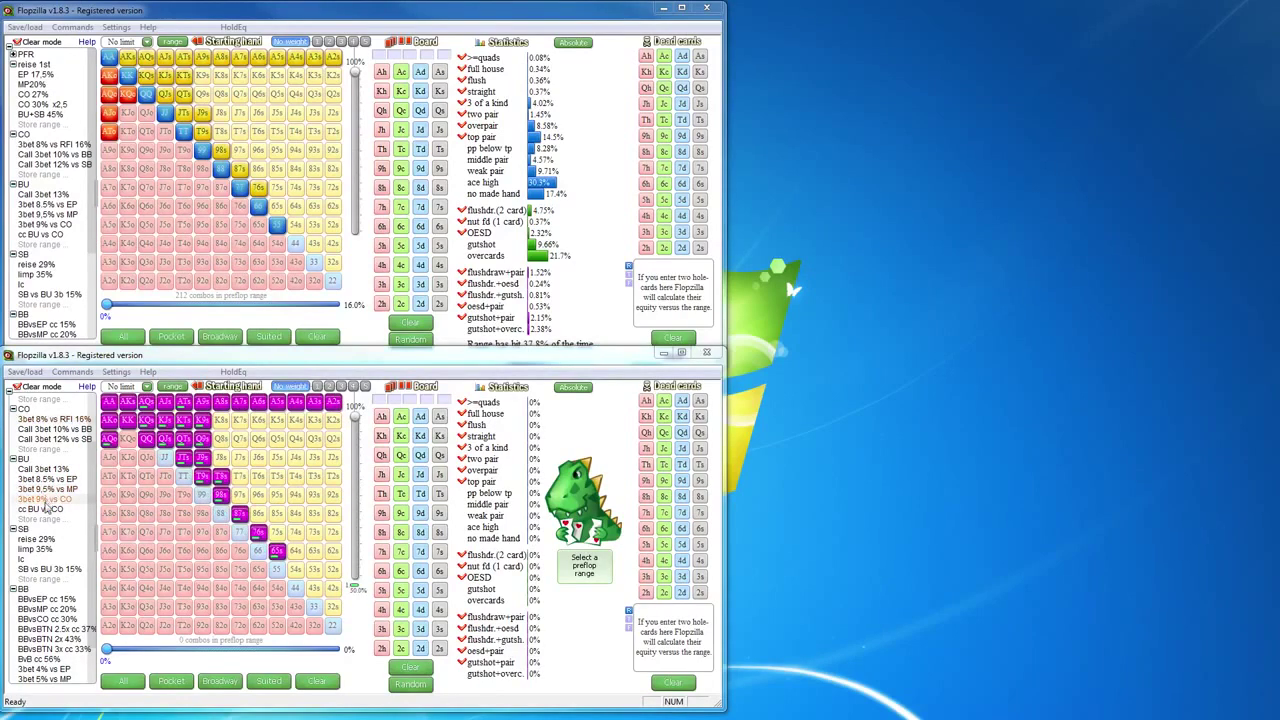
left_click(45, 509)
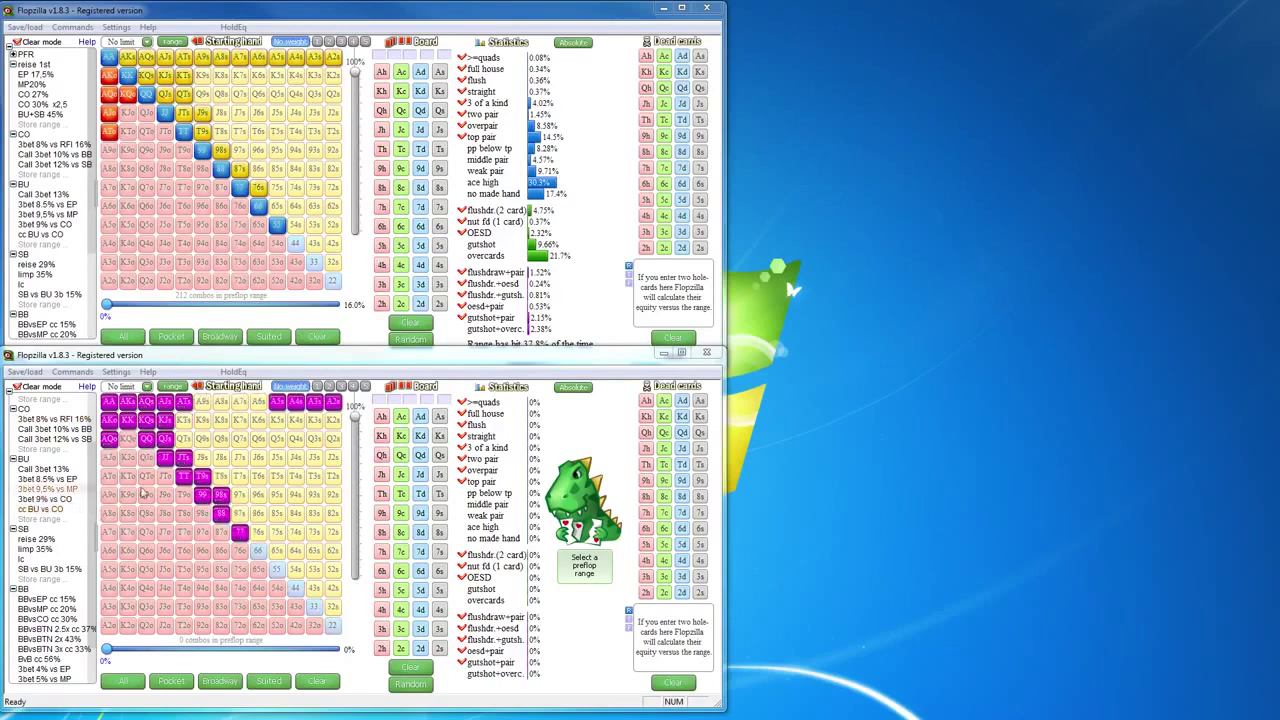
left_click(317, 681)
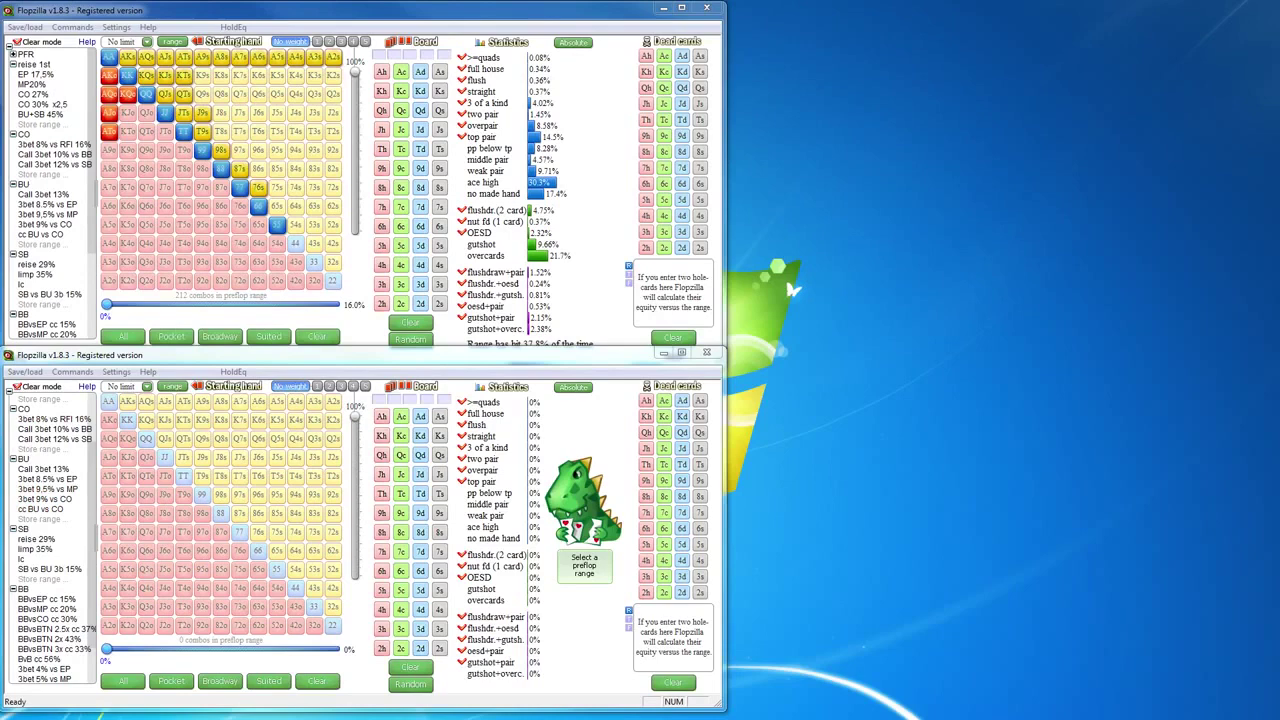
Build the button's calling range in the lower Flopzilla window: JJ-55, AQo, AQs-ATs, KQs-KJs, QJs, JTs, T9s and 98s
left_click(110, 440)
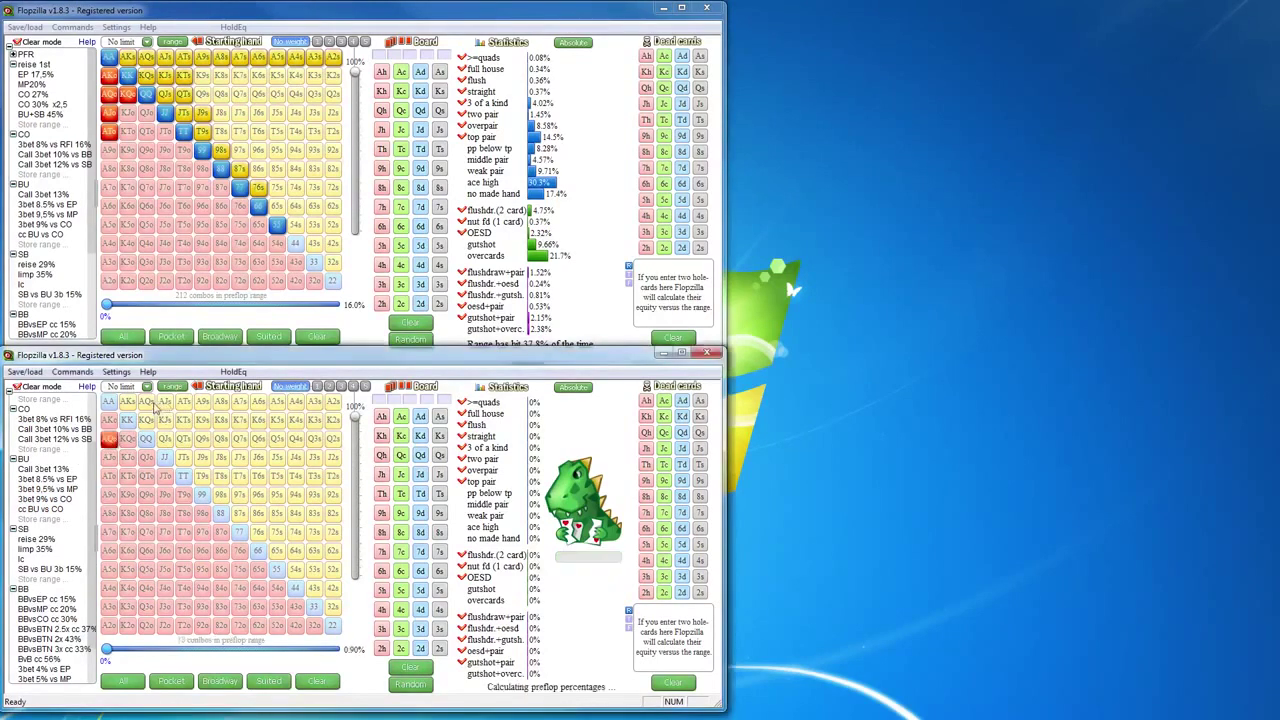
left_click(147, 402)
left_click_drag(183, 406, 190, 410)
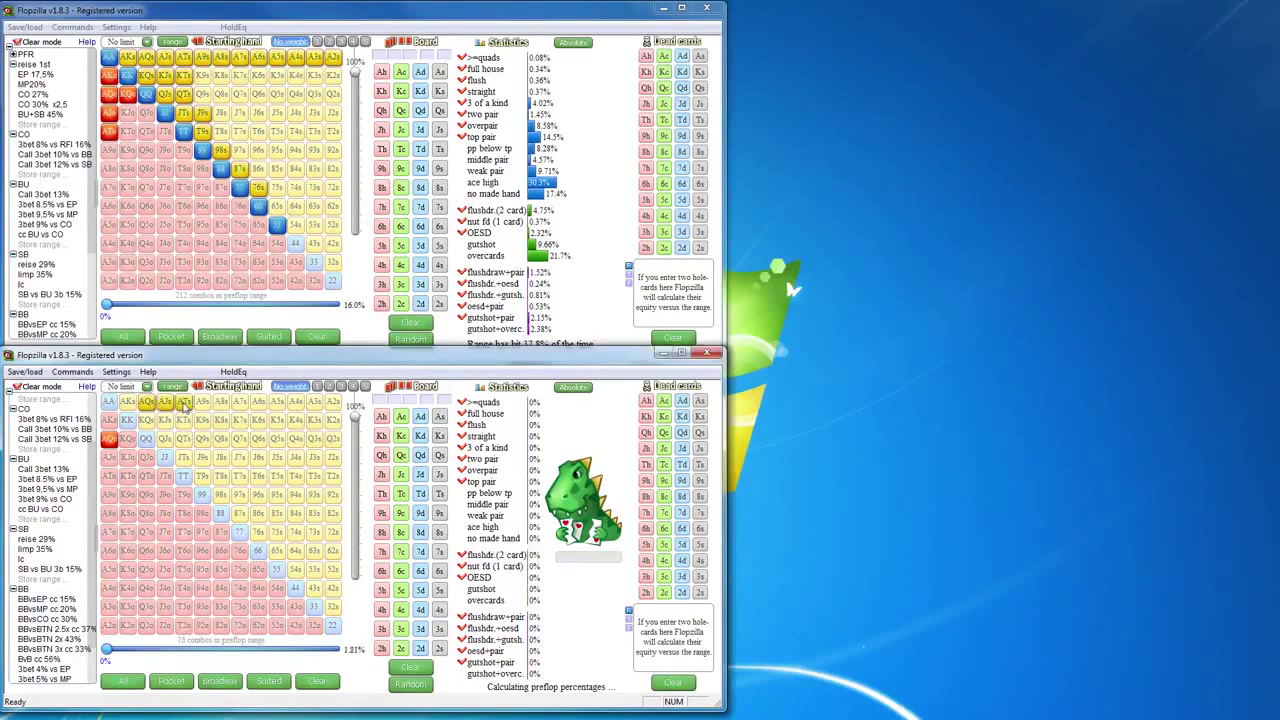
mouse_move(150, 425)
left_mouse_down()
mouse_move(182, 480)
mouse_move(276, 571)
left_mouse_up()
left_click_drag(218, 495, 184, 458)
Start HoldEq from the lower Flopzilla window and open the desktop's personalization settings
left_click(233, 371)
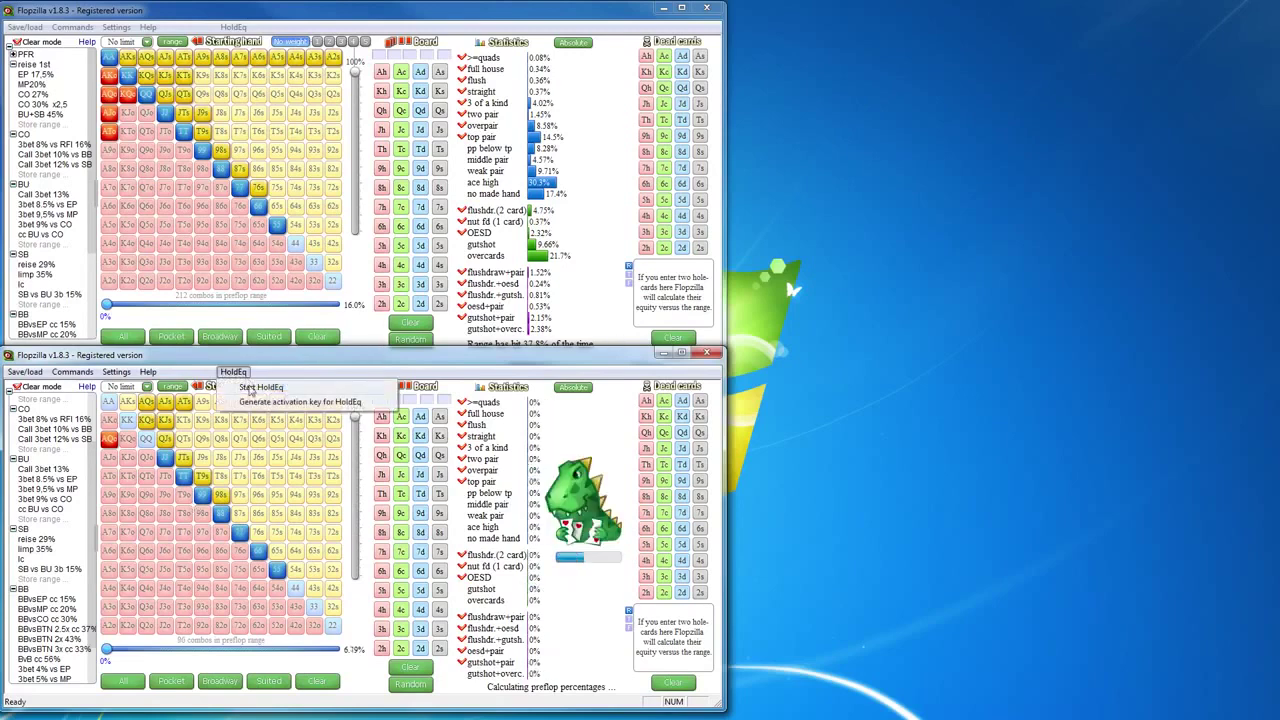
left_click(250, 389)
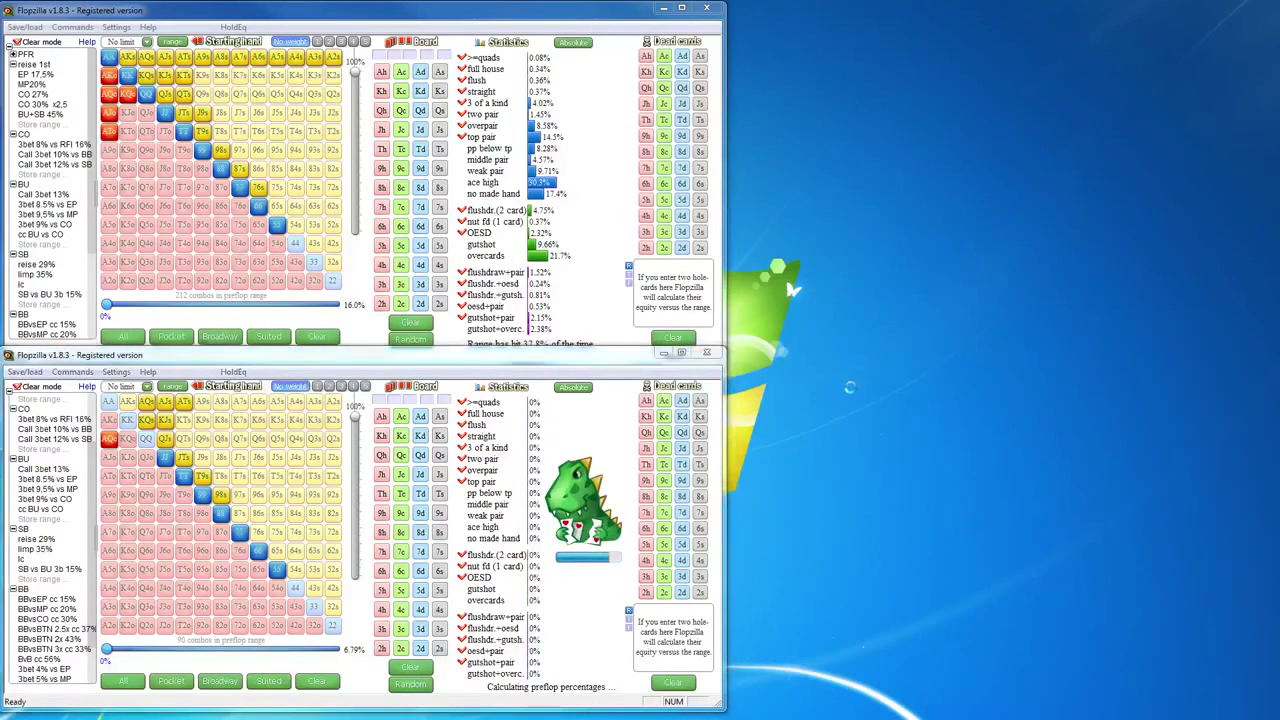
right_click(858, 345)
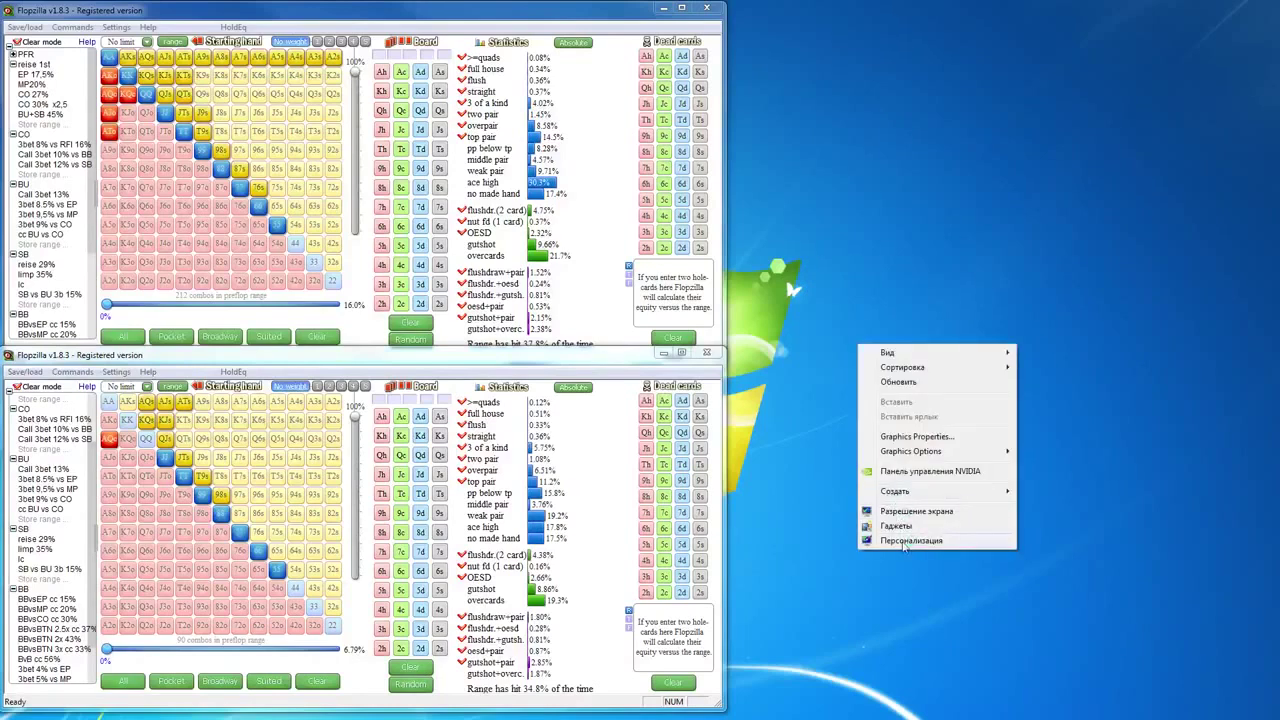
left_click(910, 541)
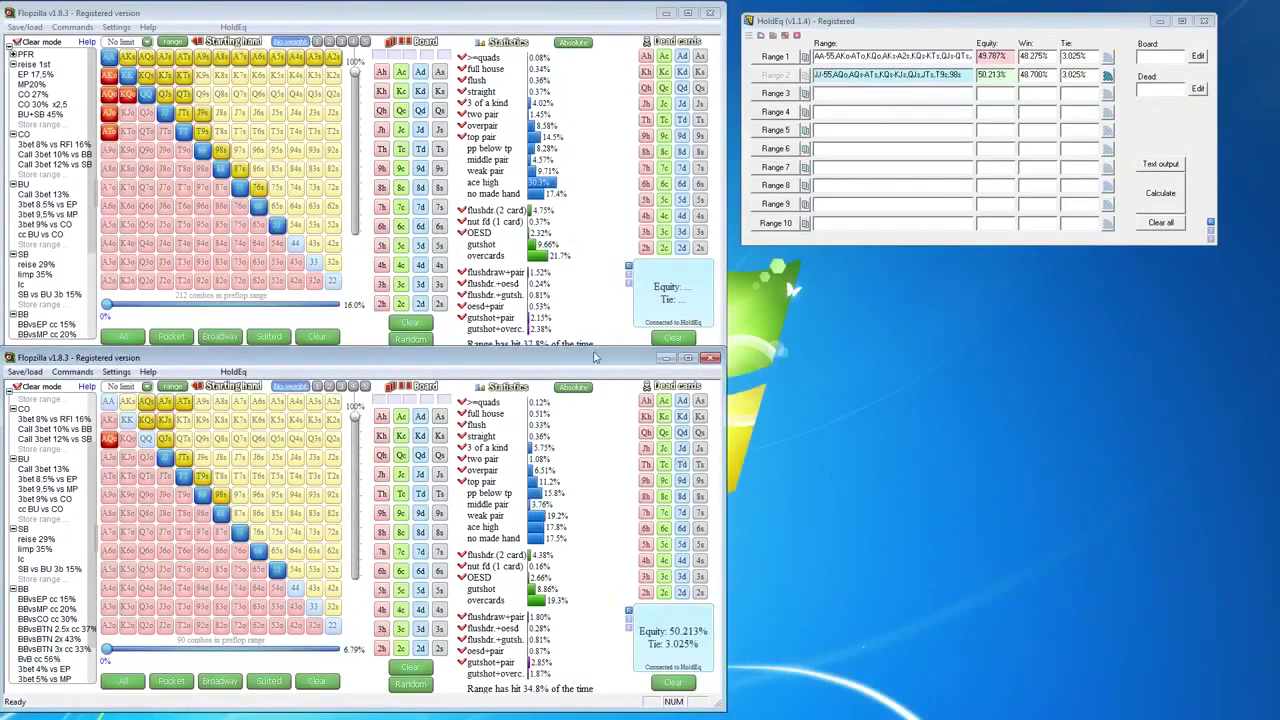
Move the lower Flopzilla window upward and enlarge it to reveal the controls beneath the hand grid
left_click_drag(594, 357, 602, 306)
left_click_drag(505, 660, 505, 702)
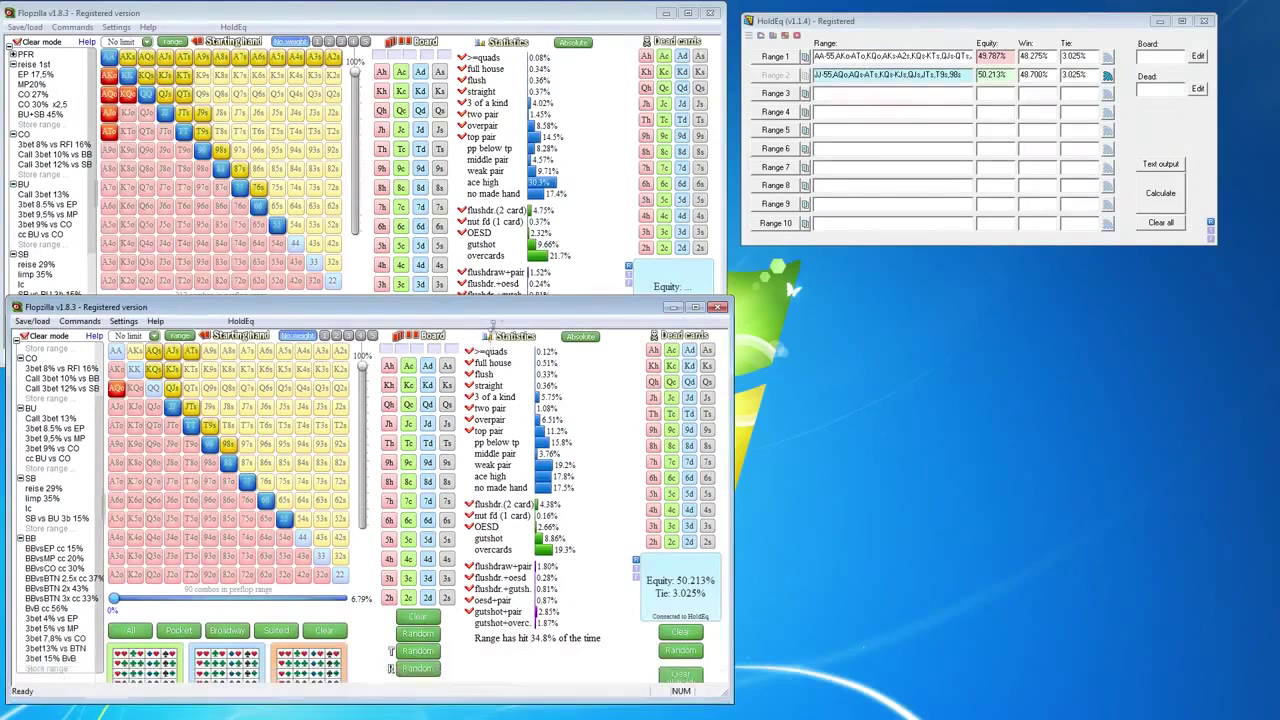
left_click_drag(500, 312, 494, 323)
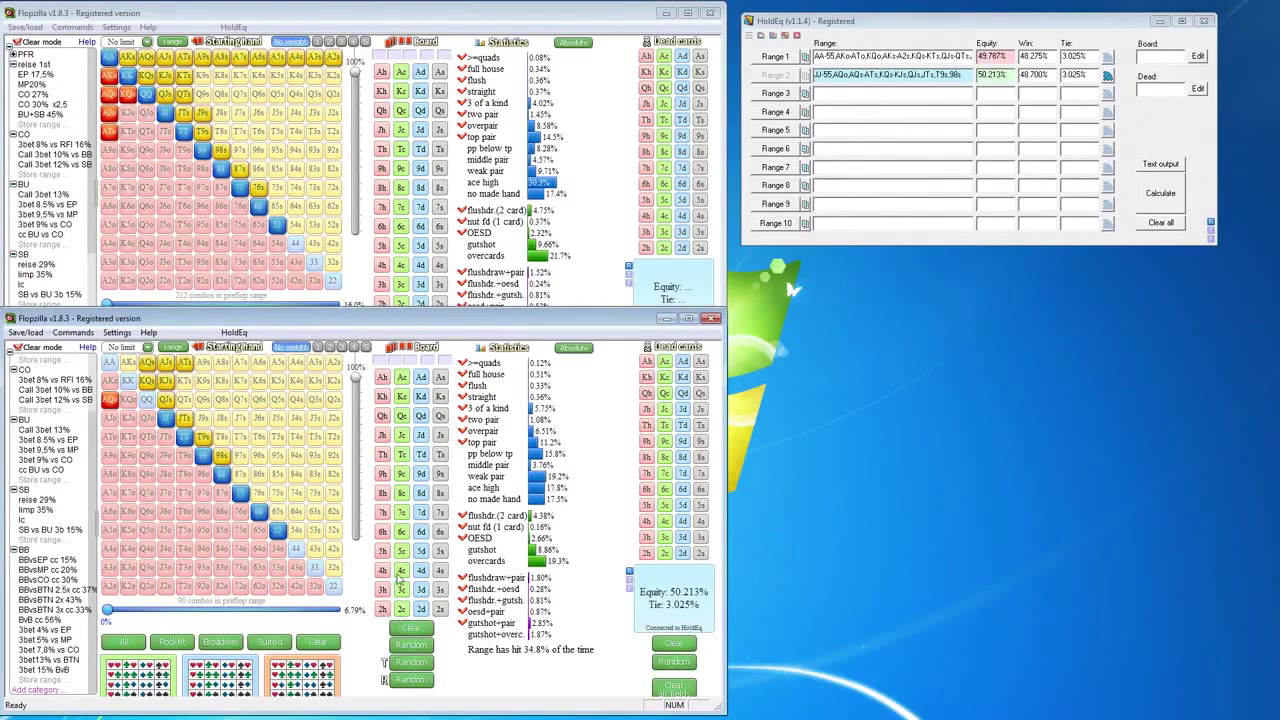
Set the flop to 6c 2h 2c and deselect all statistics filters for the button's range
left_click(401, 531)
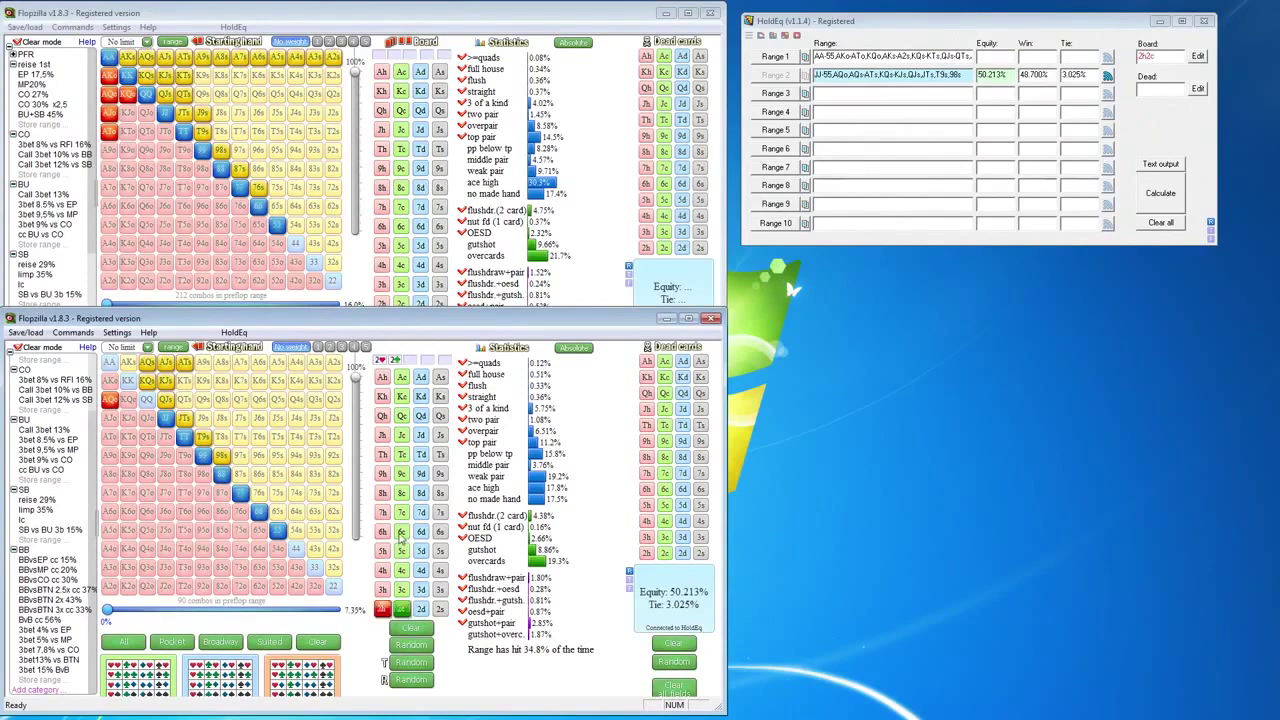
left_click(369, 320)
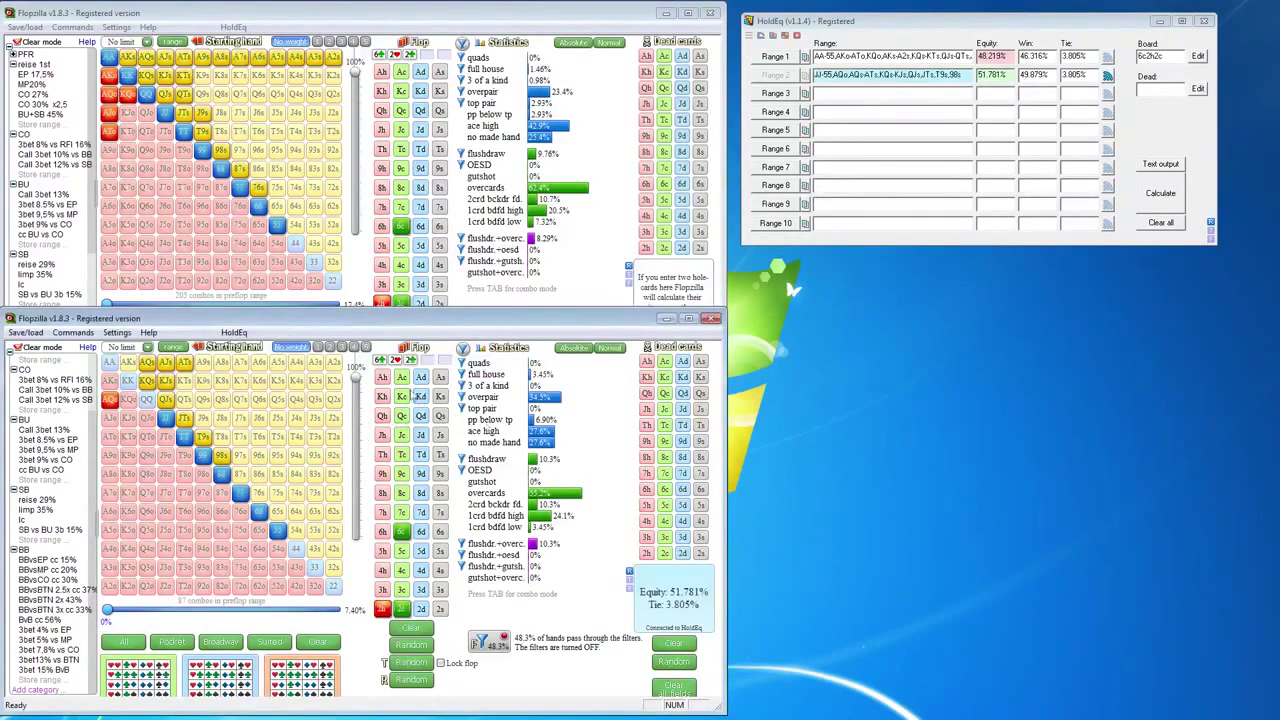
left_click(73, 332)
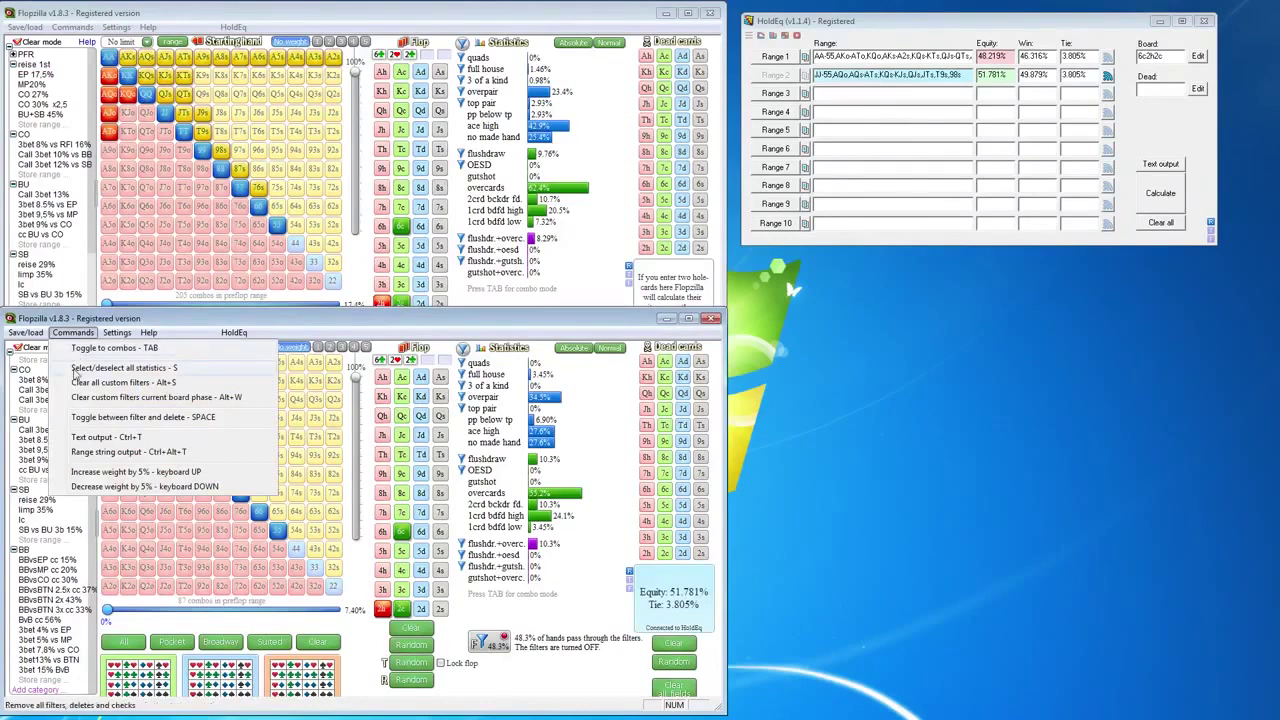
left_click(75, 369)
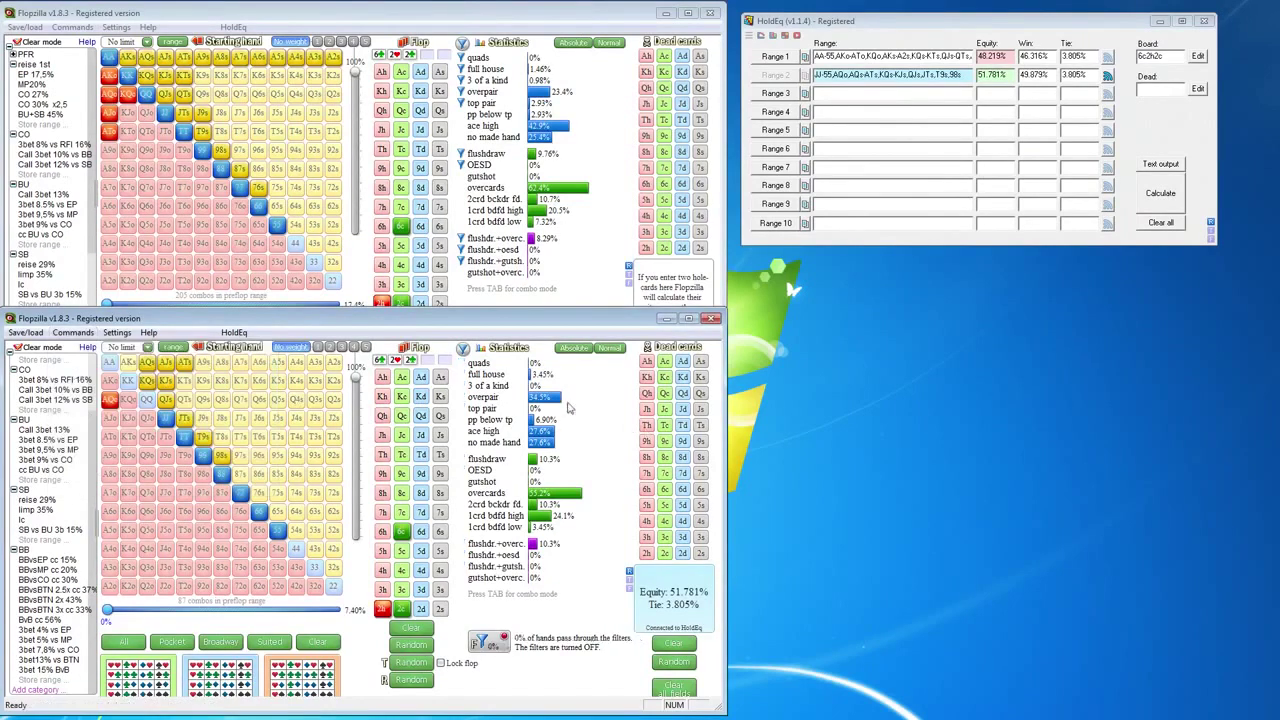
Filter the button's flop continuing range to full houses and overpairs, inspecting the hands in each category
mouse_move(535, 372)
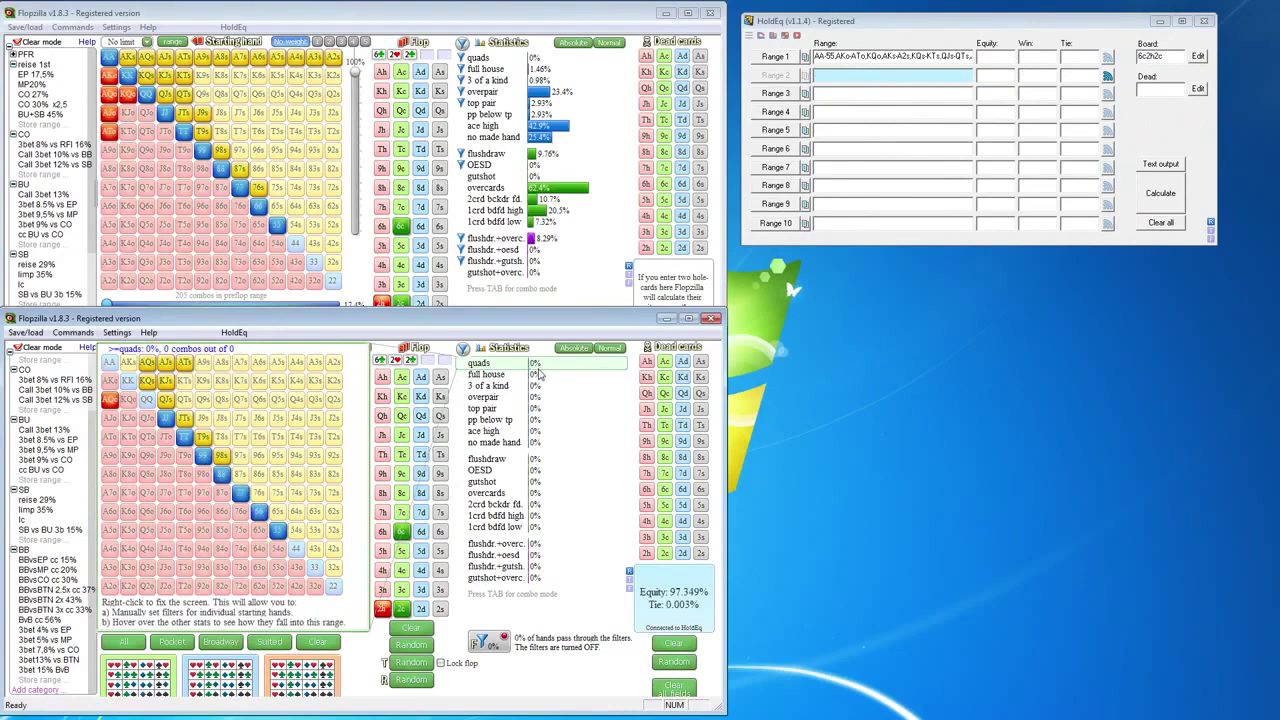
mouse_move(540, 380)
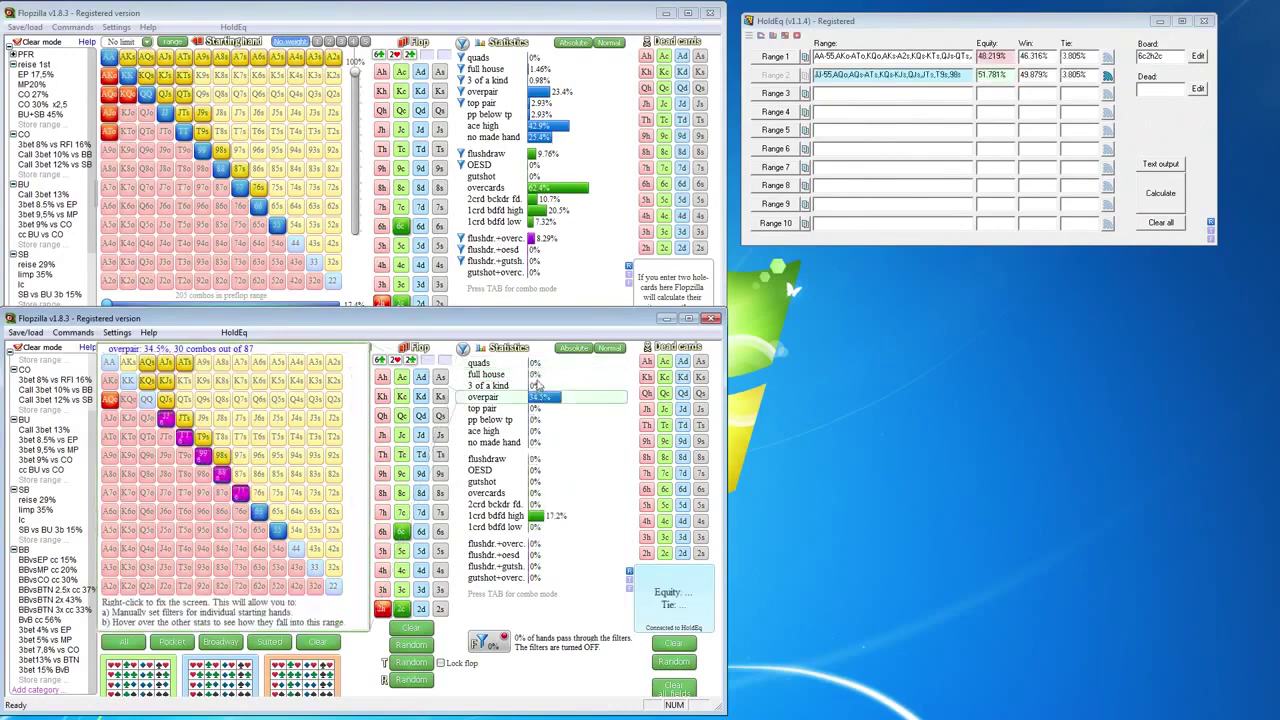
right_click(487, 375)
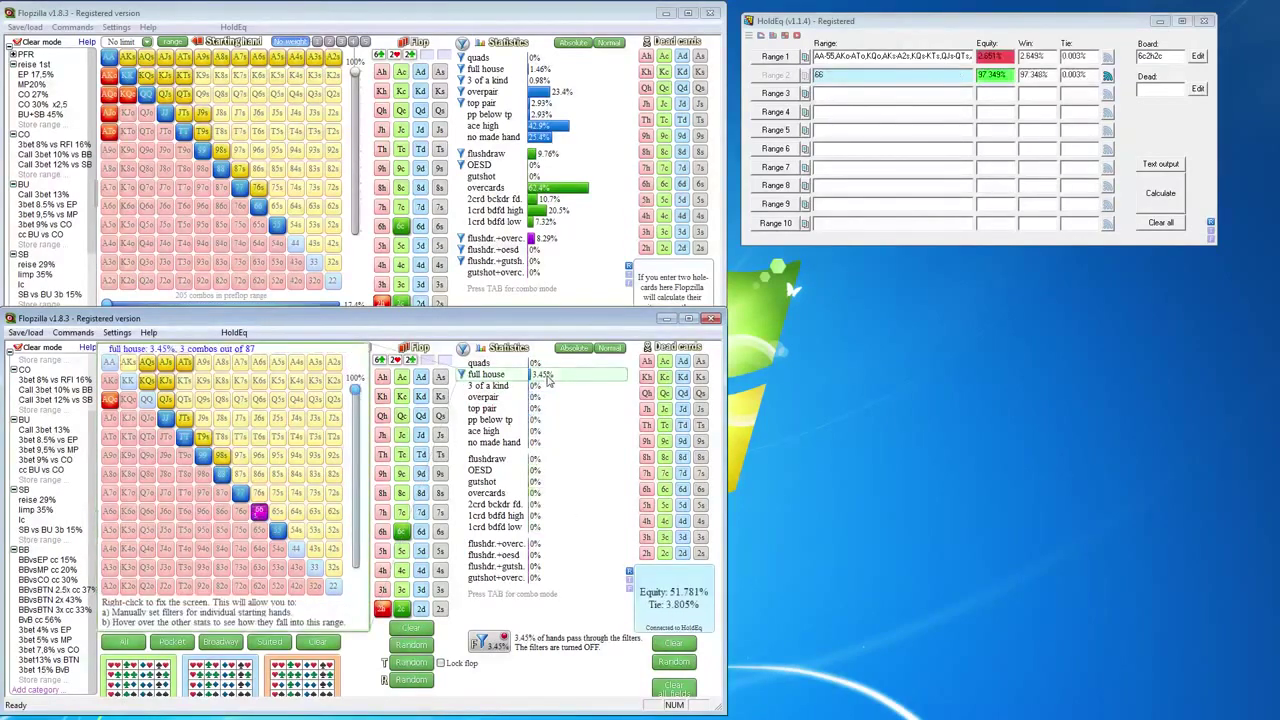
right_click(487, 375)
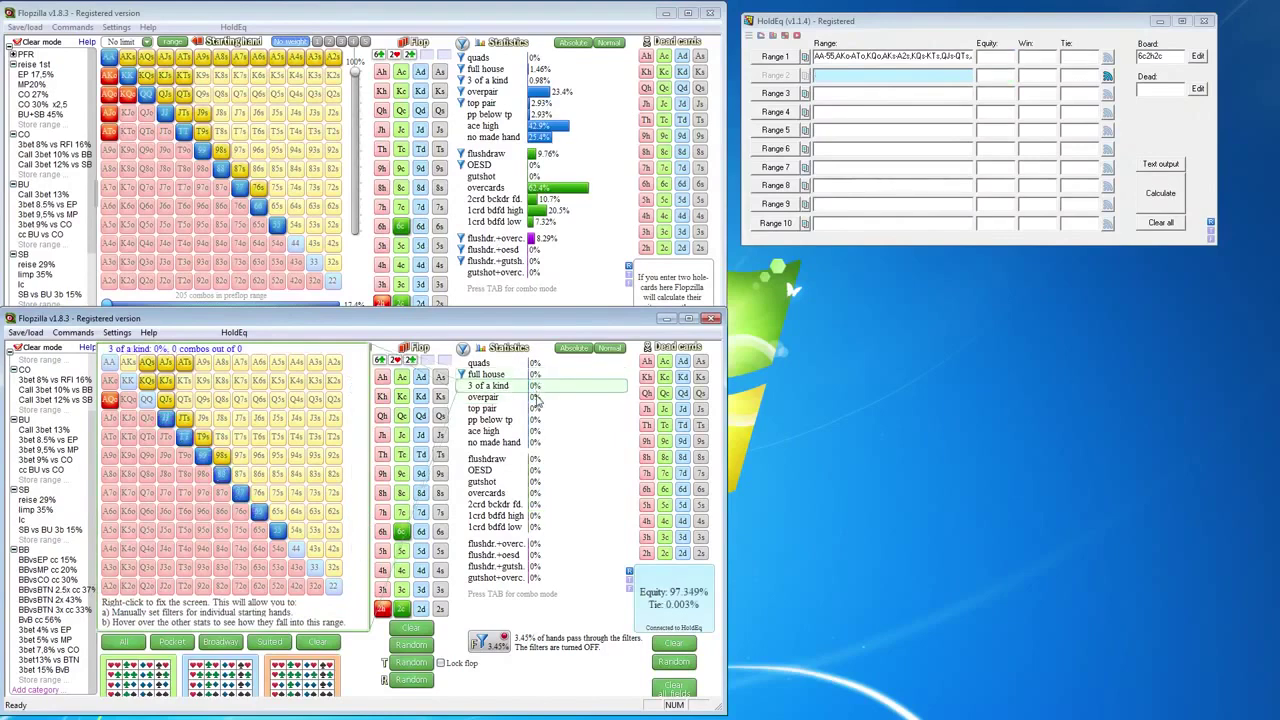
right_click(540, 398)
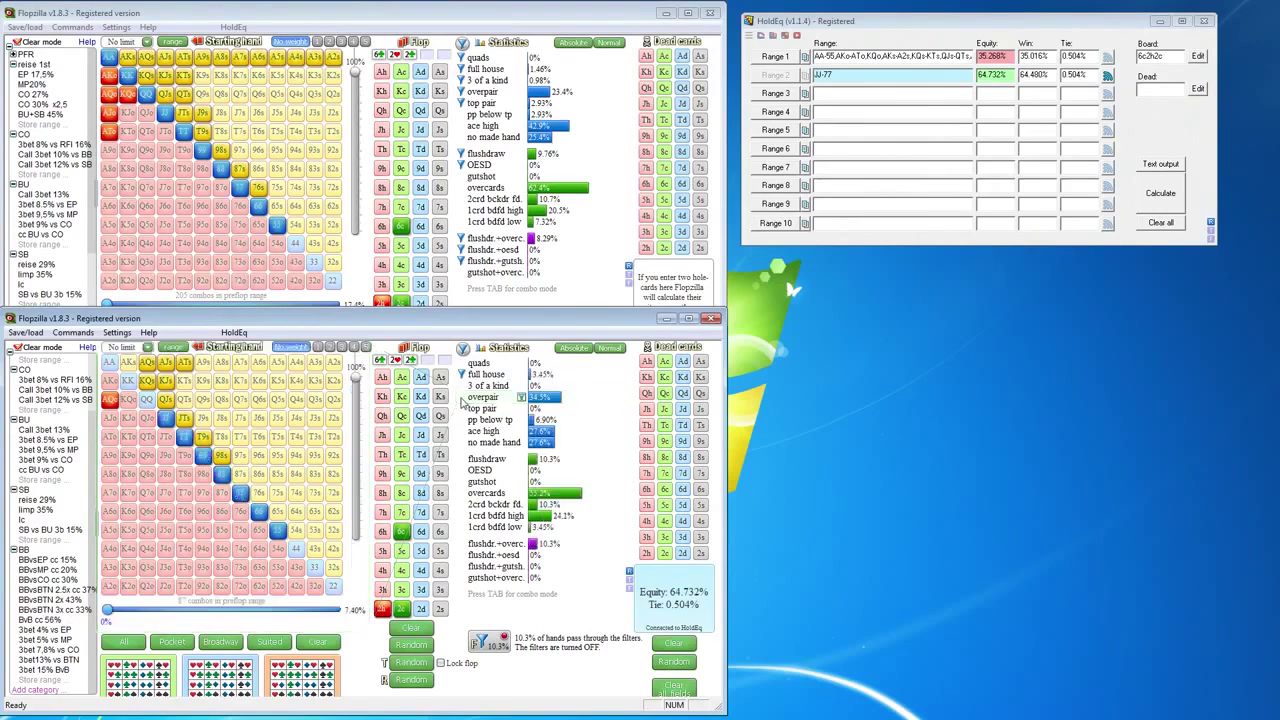
right_click(522, 398)
right_click(522, 398)
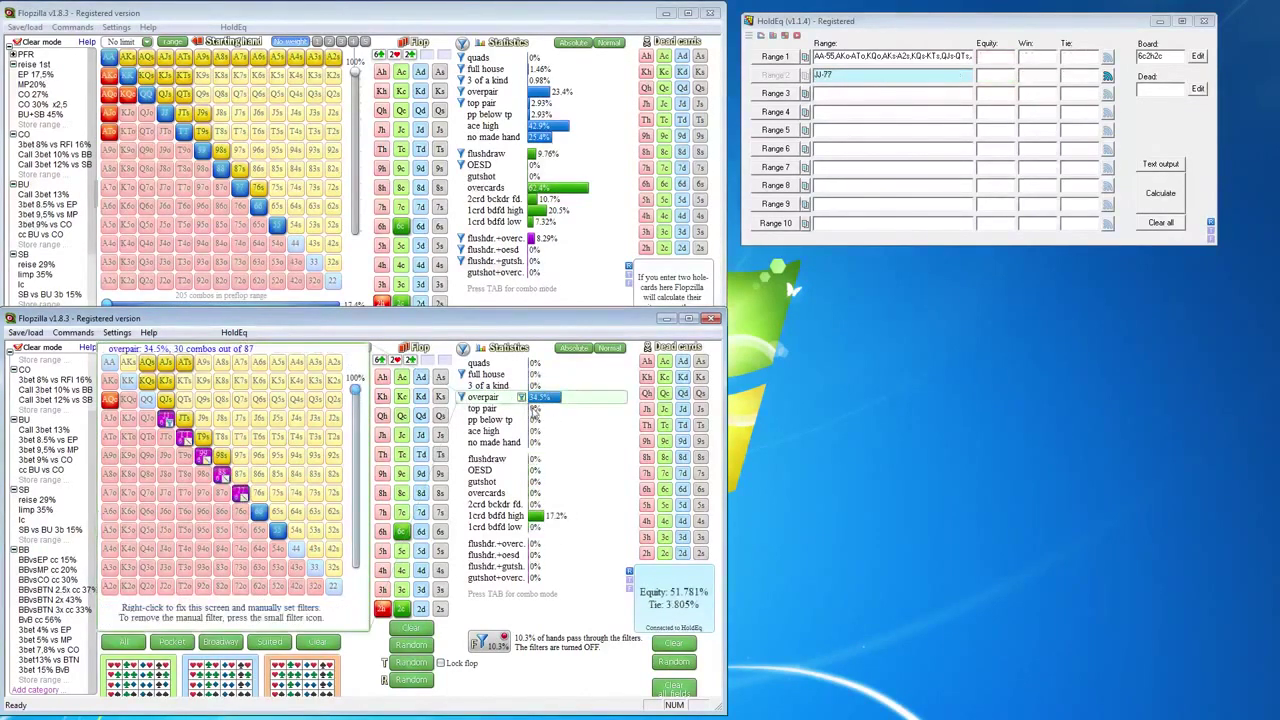
Add flush draws and manually selected two-card backdoor flush draws to the button's flop filters
mouse_move(535, 412)
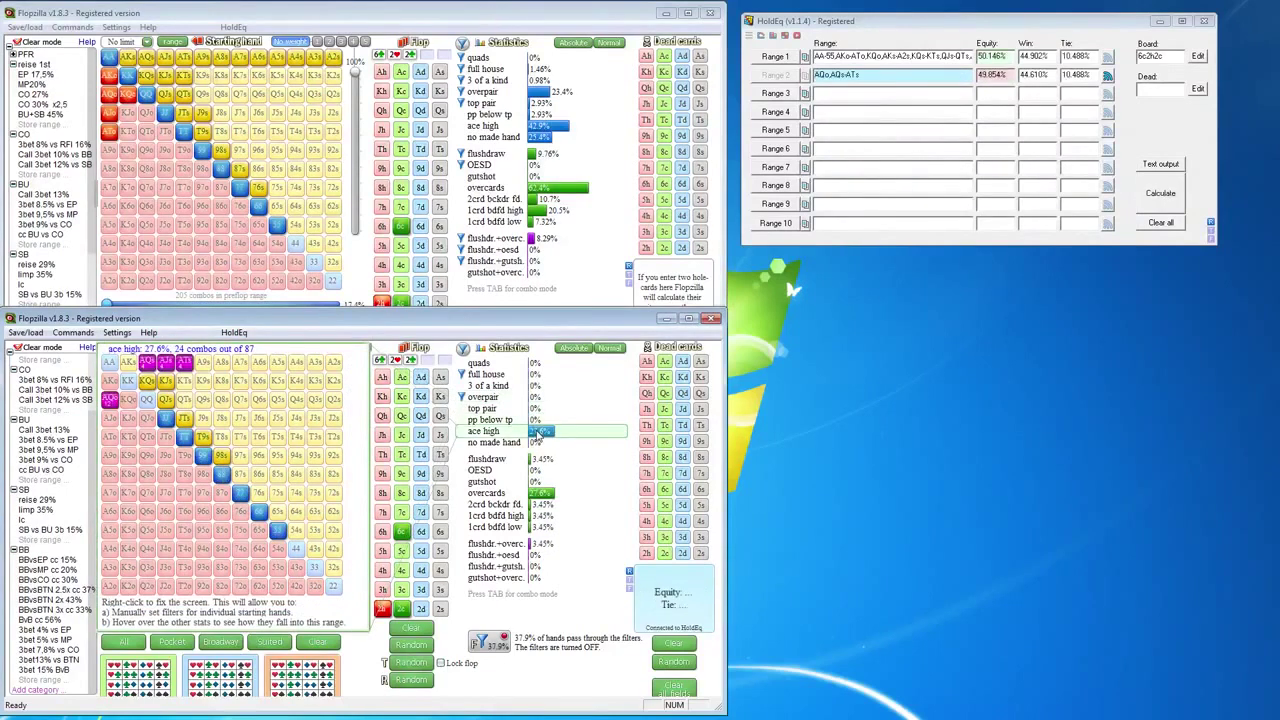
mouse_move(540, 462)
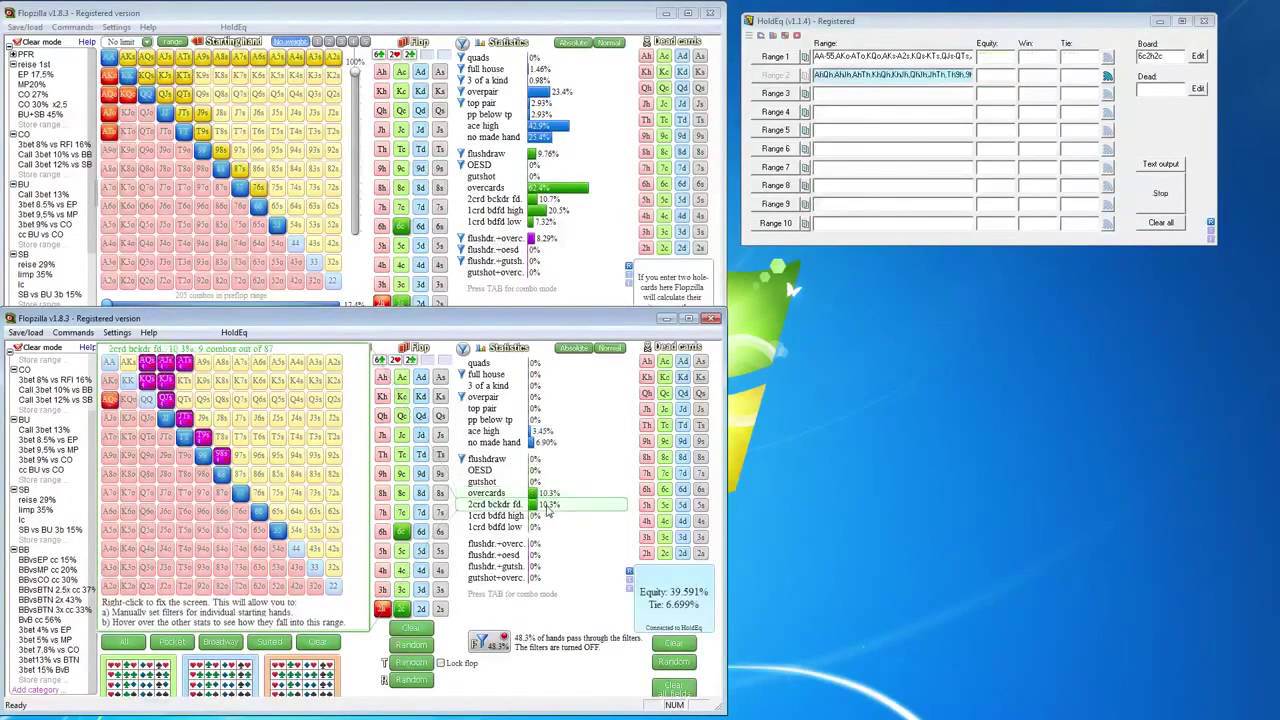
right_click(546, 508)
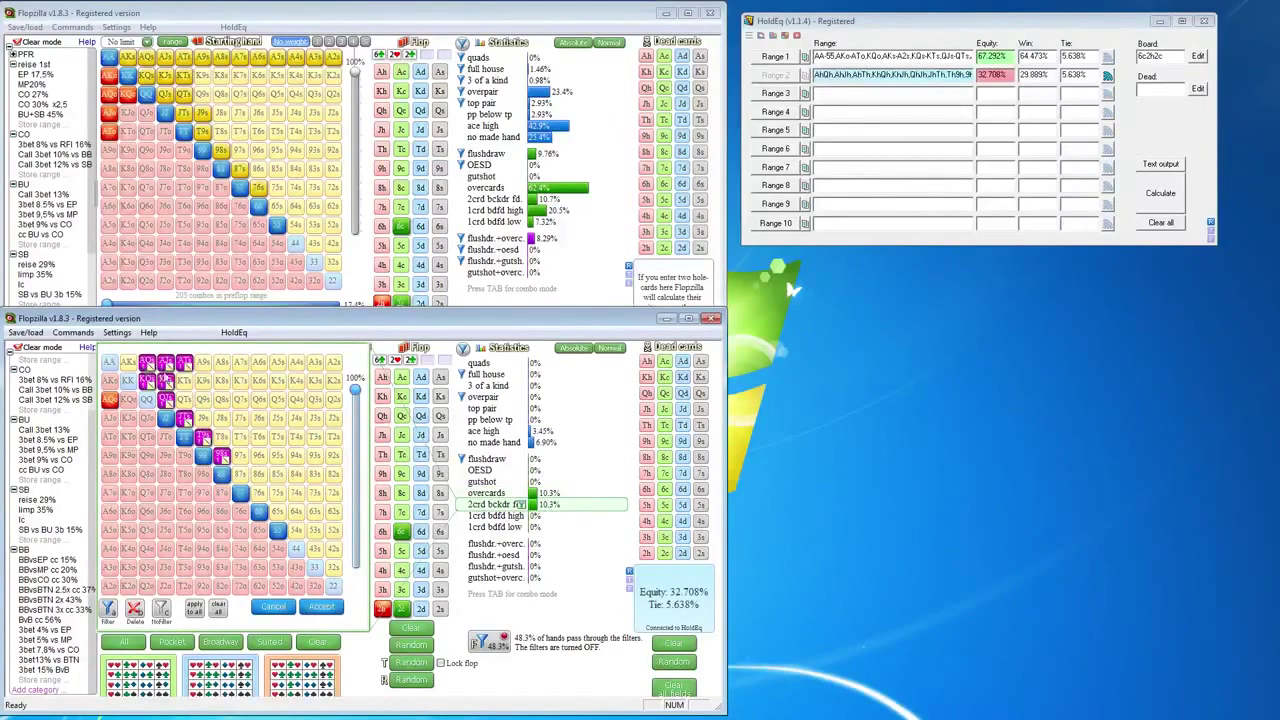
left_click(152, 386)
left_click(324, 608)
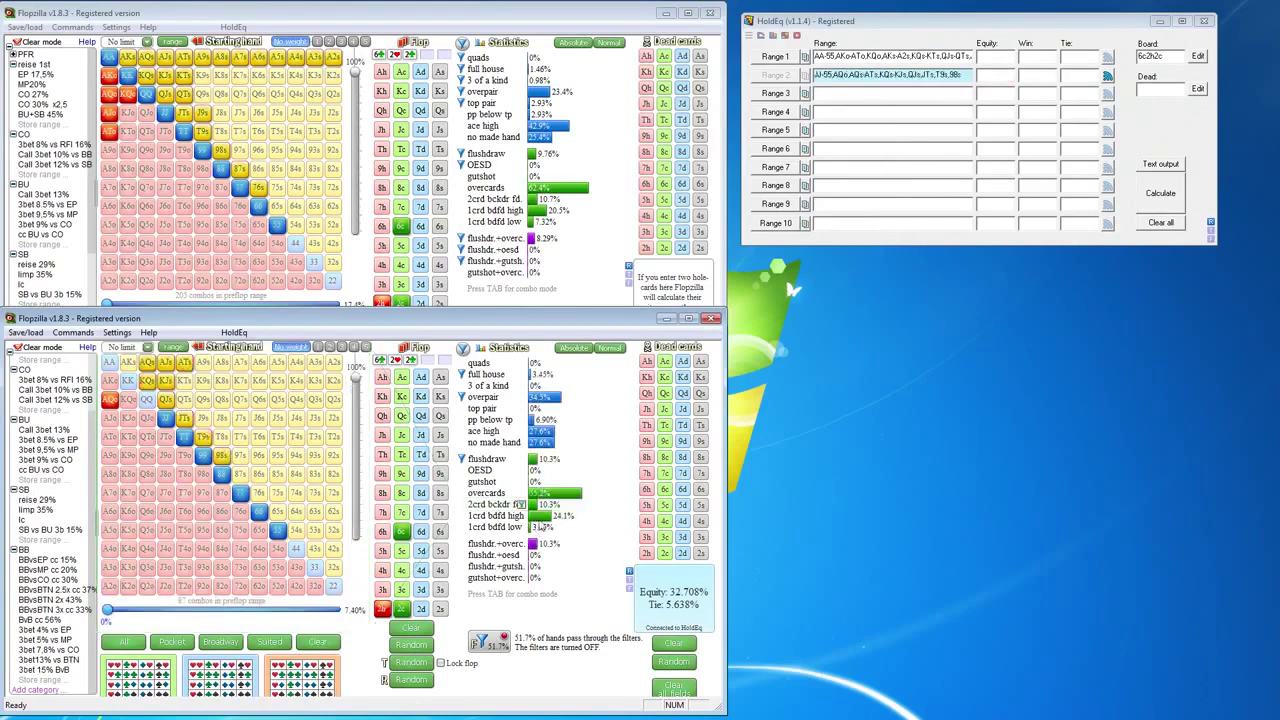
mouse_move(543, 522)
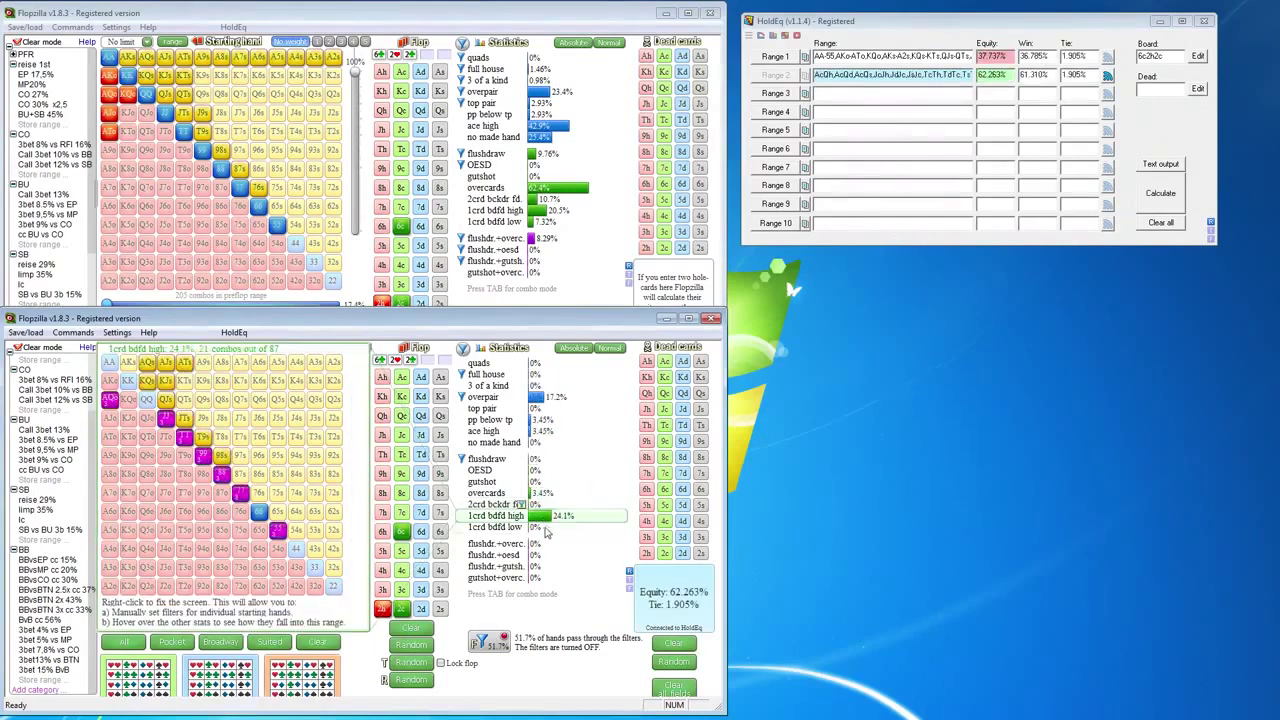
Add ace-high AQo to the button's flop filters at a 55% weight and turn the filters on
left_click(498, 514)
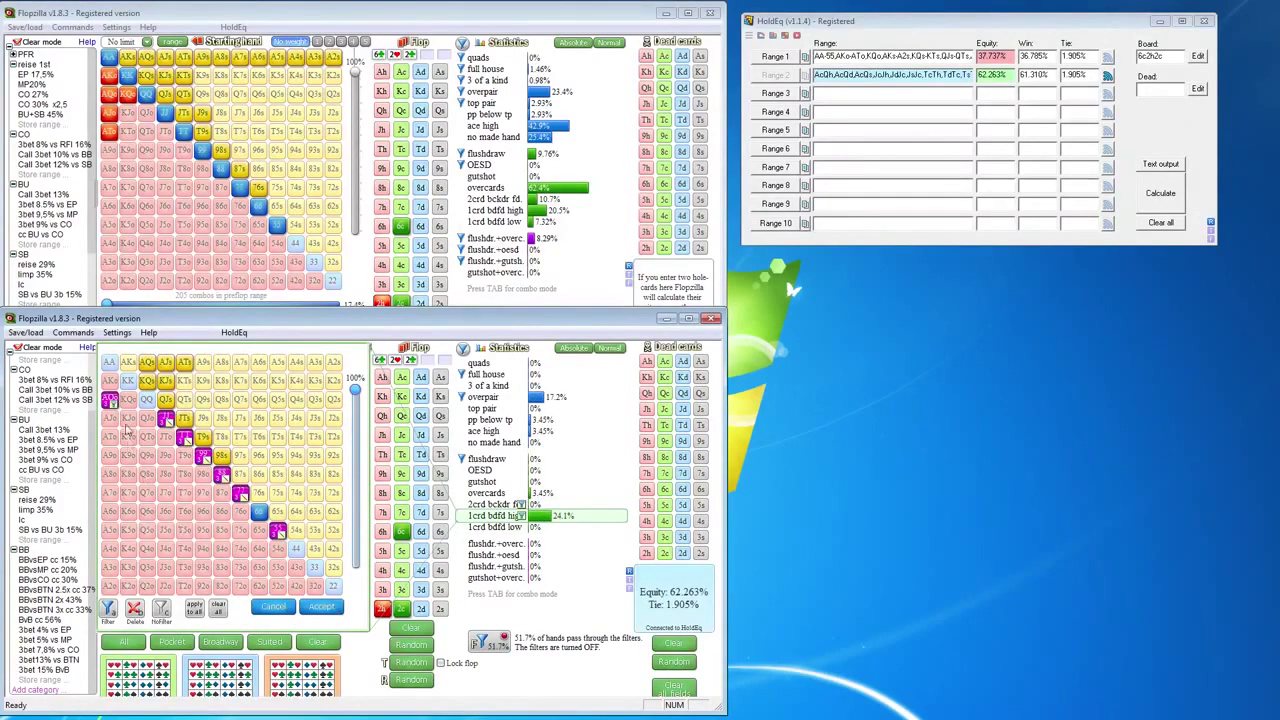
right_click(557, 455)
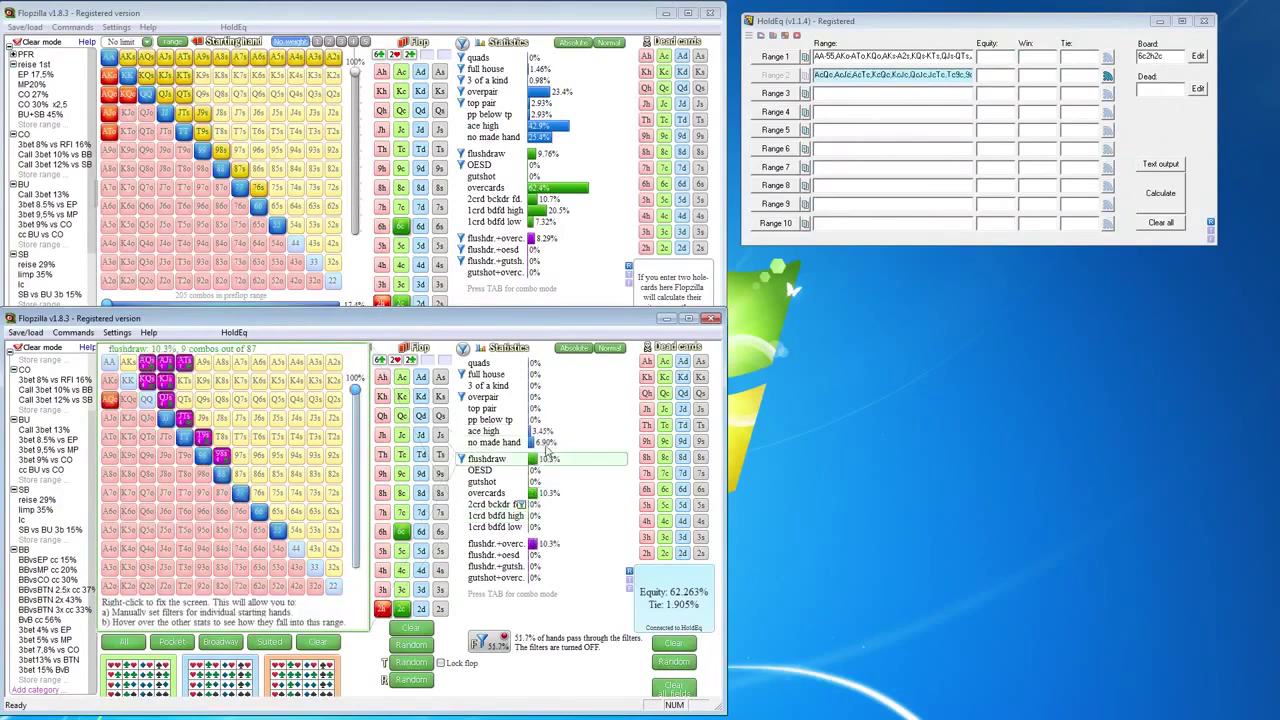
right_click(545, 437)
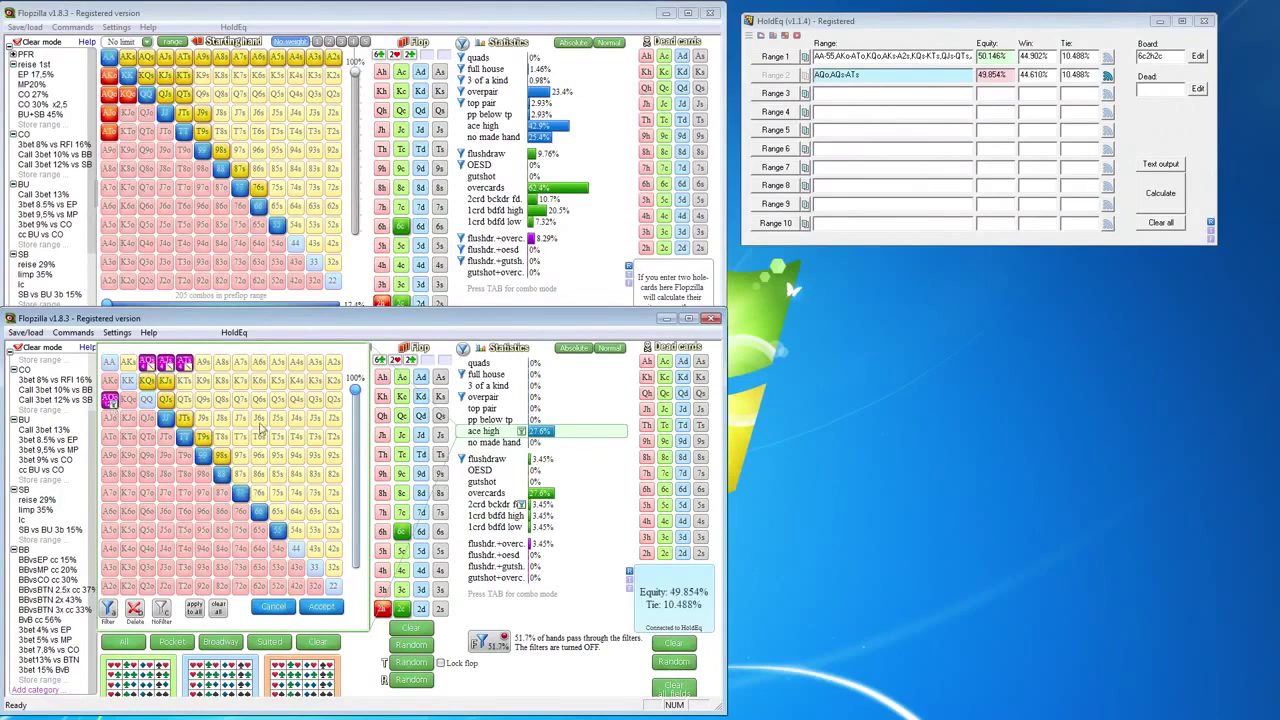
left_click_drag(355, 393, 355, 470)
left_click(324, 608)
left_click(330, 609)
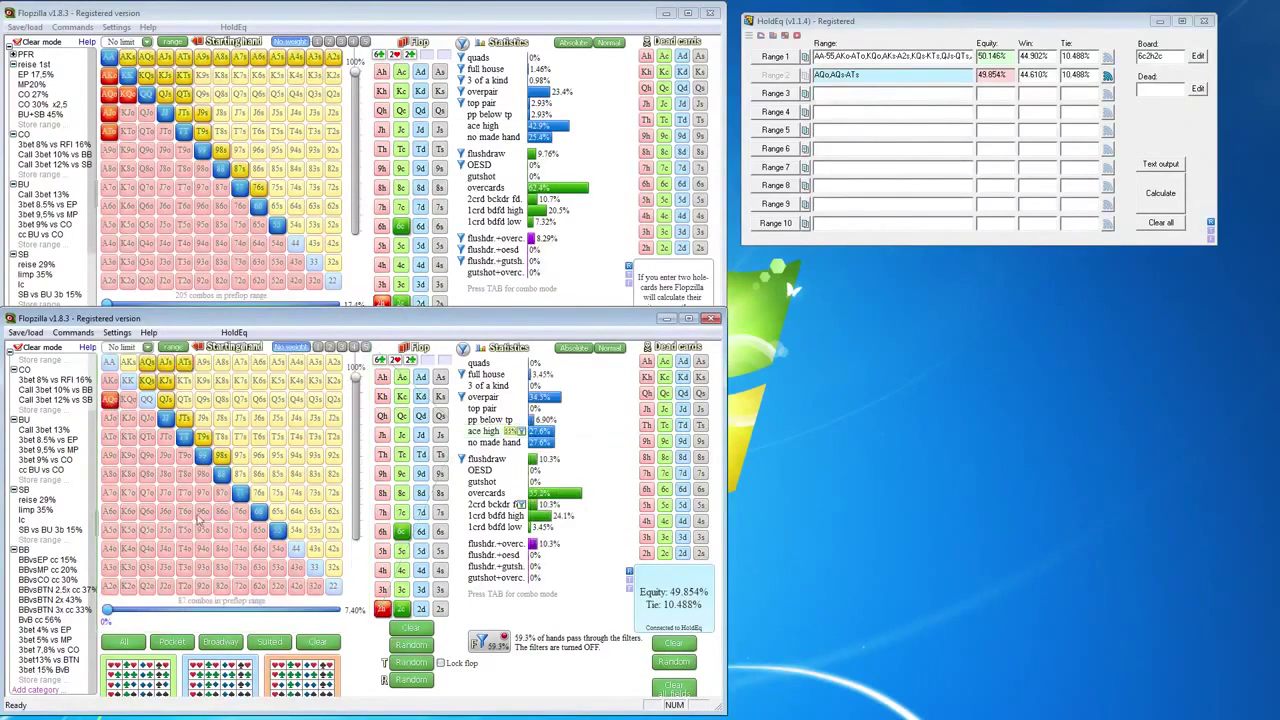
left_click(501, 641)
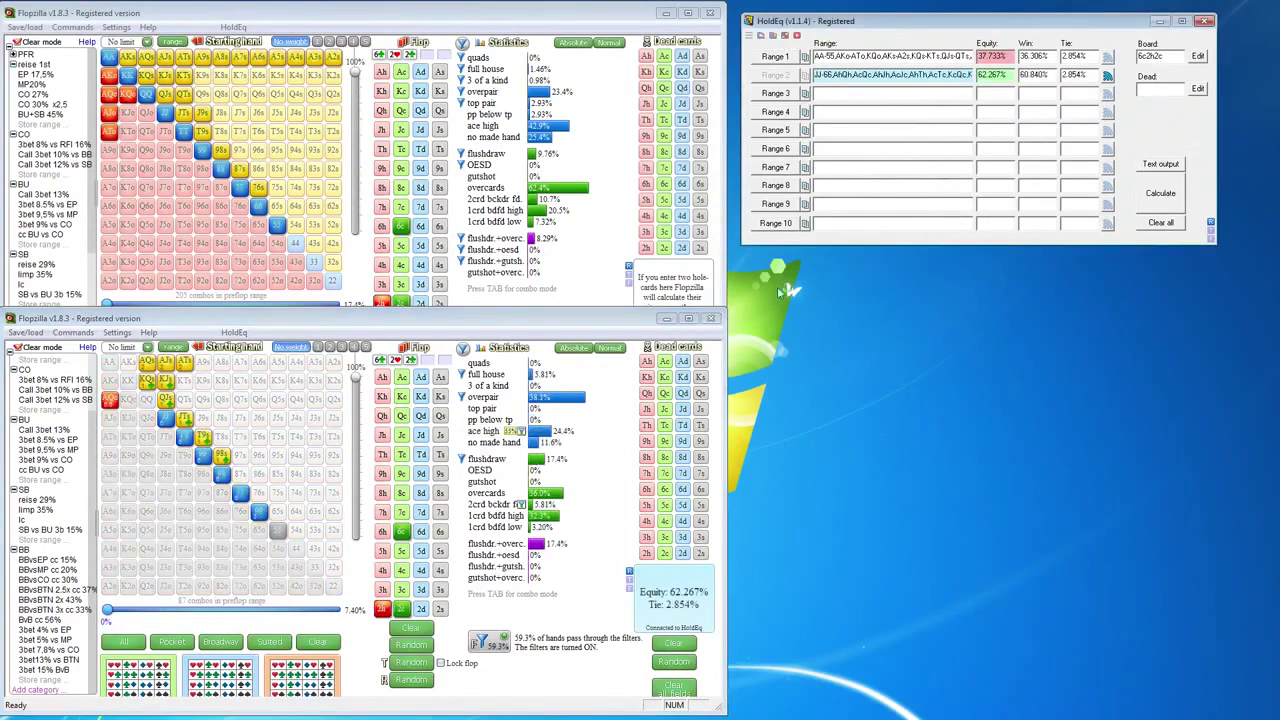
Move the equity matrix to the free area beneath HoldEq and bring UTG's Flopzilla window to the front
left_click(370, 14)
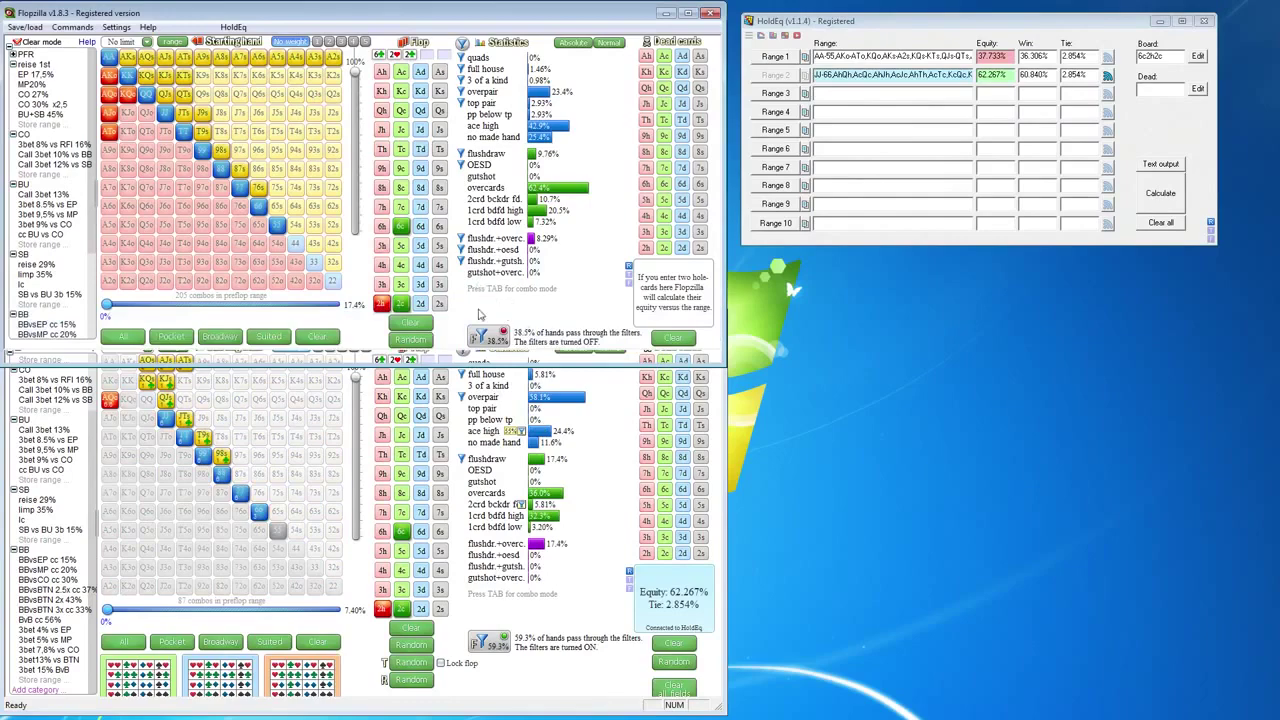
left_click_drag(475, 394, 1105, 286)
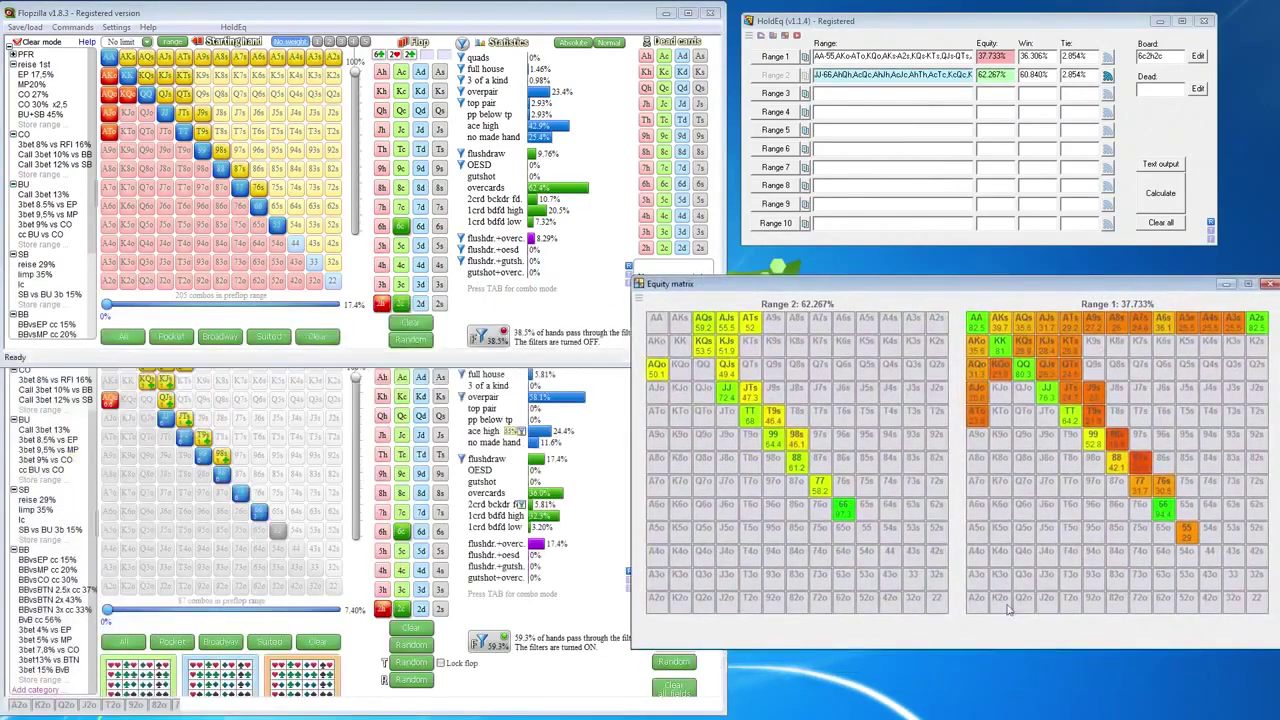
left_click(430, 12)
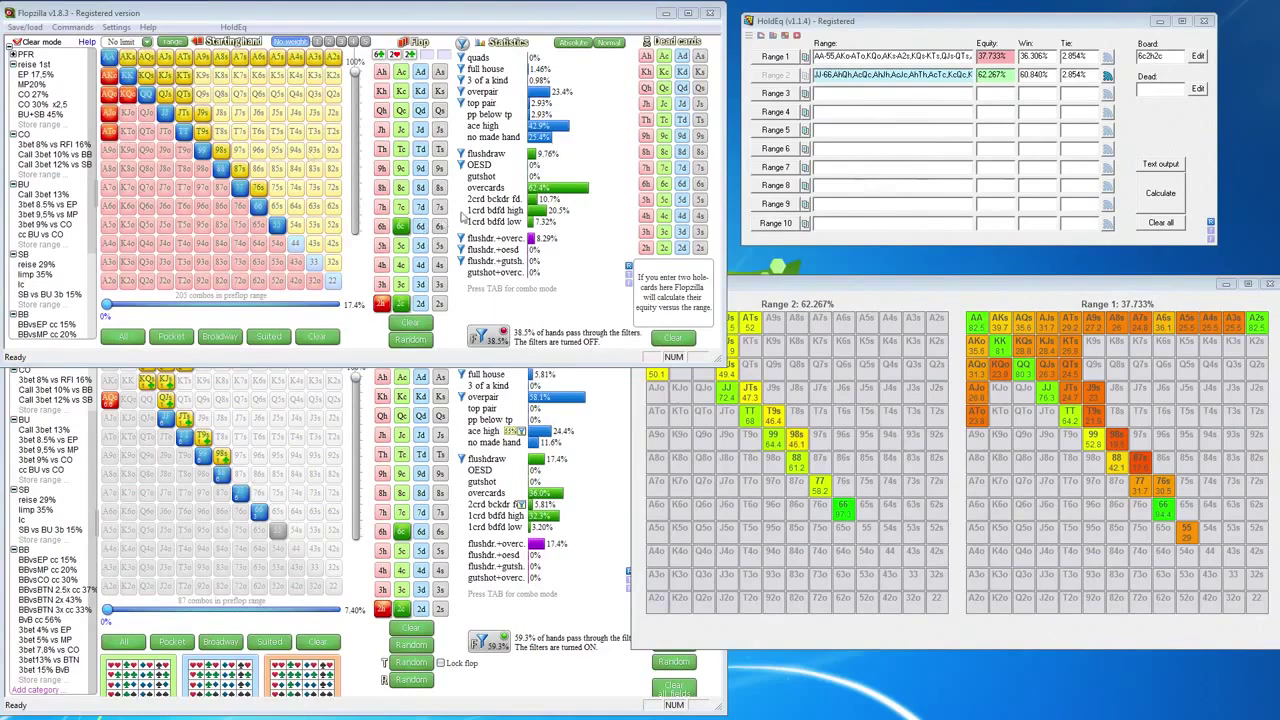
Inspect UTG's made-hand categories from quads down to top pair alongside the equity matrix of both ranges
mouse_move(543, 62)
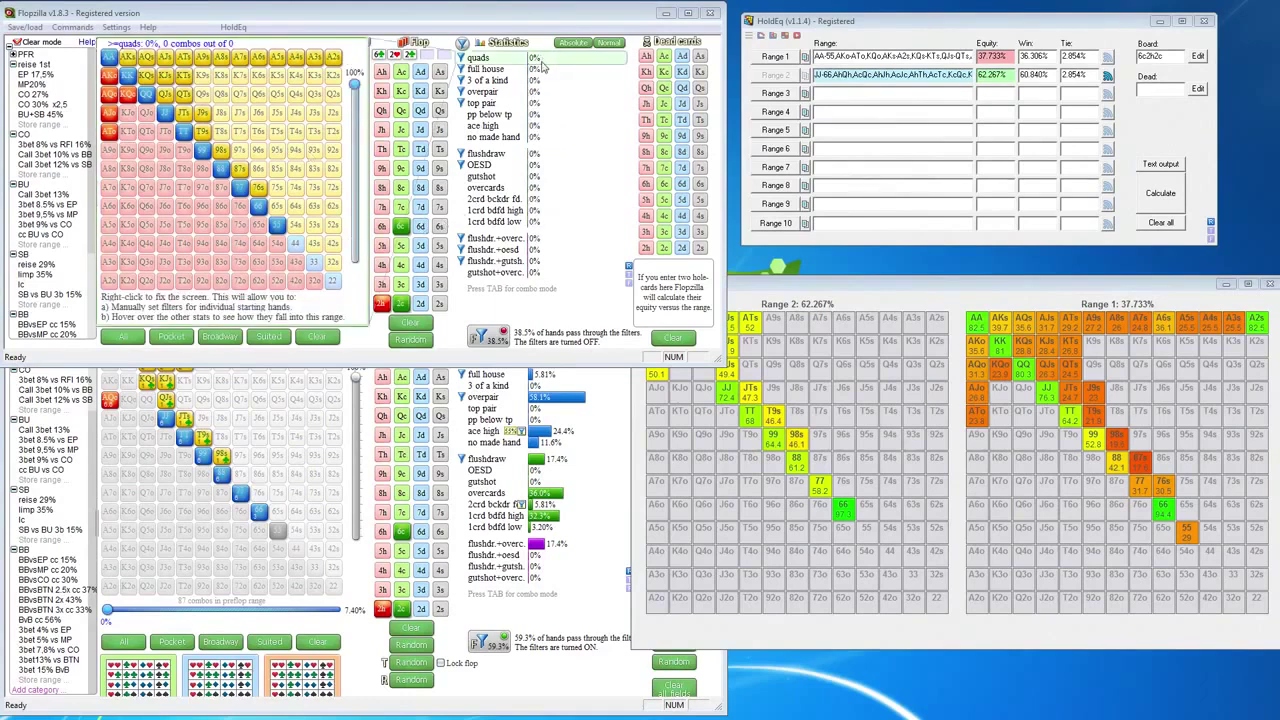
left_click(905, 298)
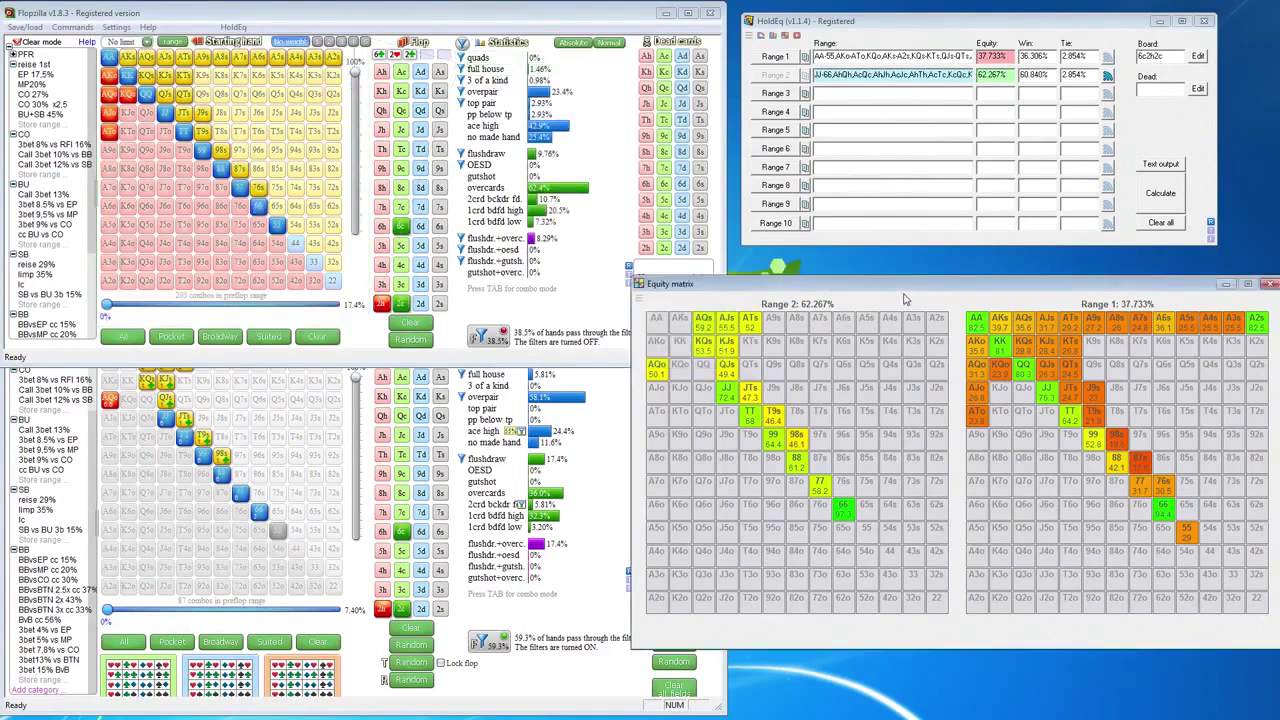
mouse_move(817, 488)
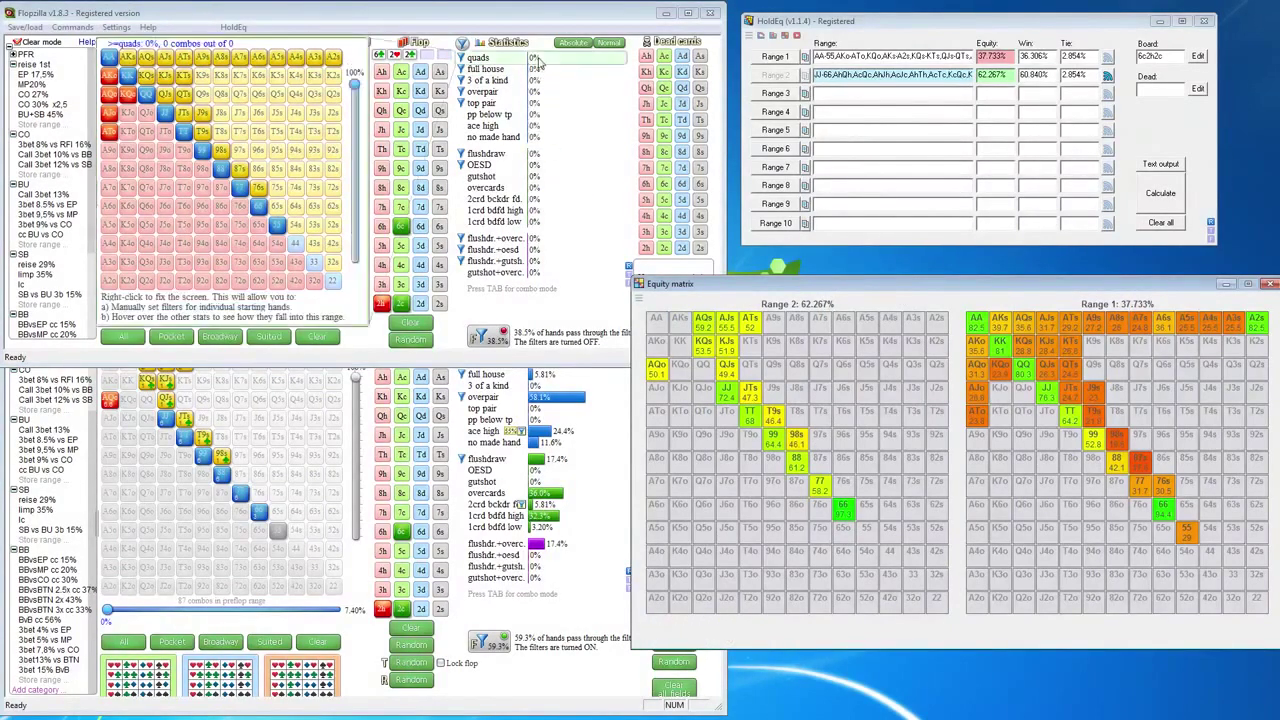
mouse_move(535, 98)
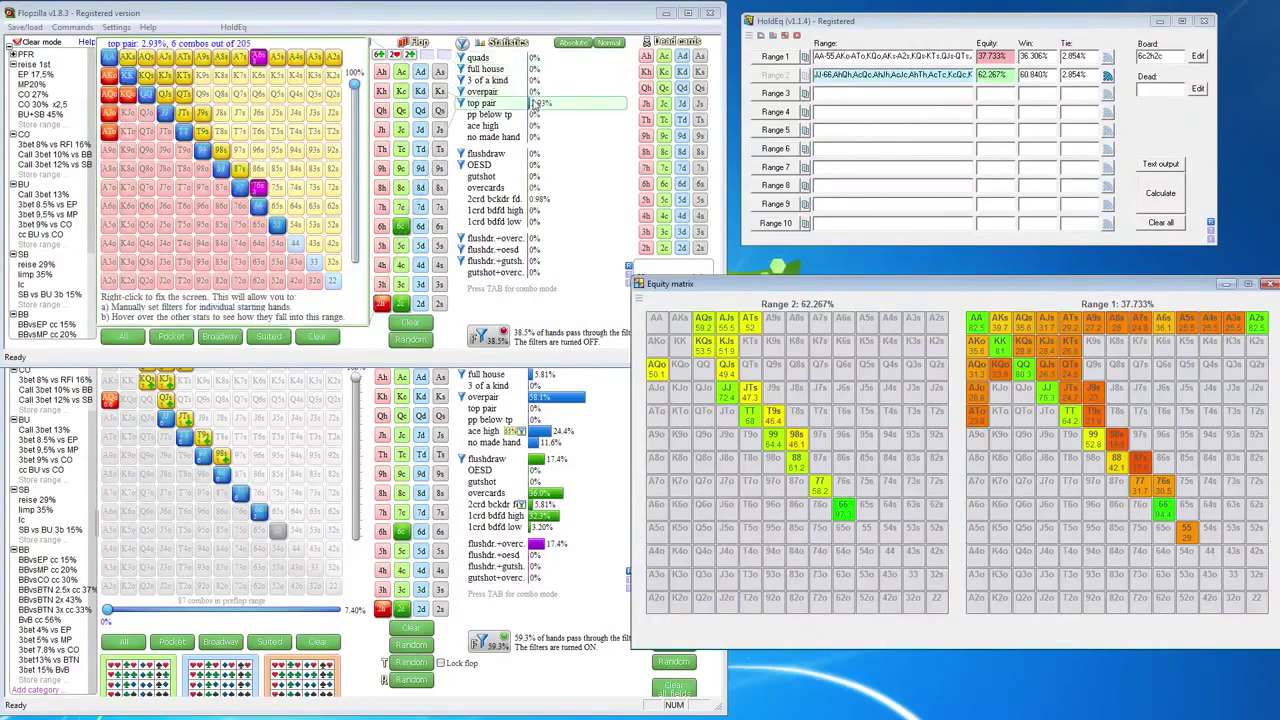